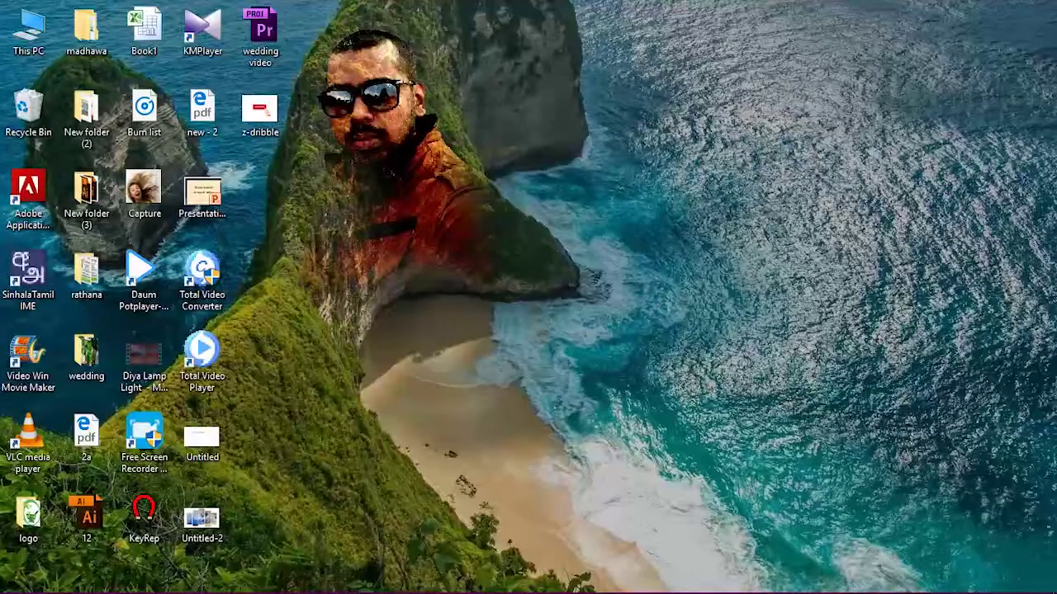
# Start Photoshop from its Ps taskbar icon and let it load
pyautogui.click(324, 582)
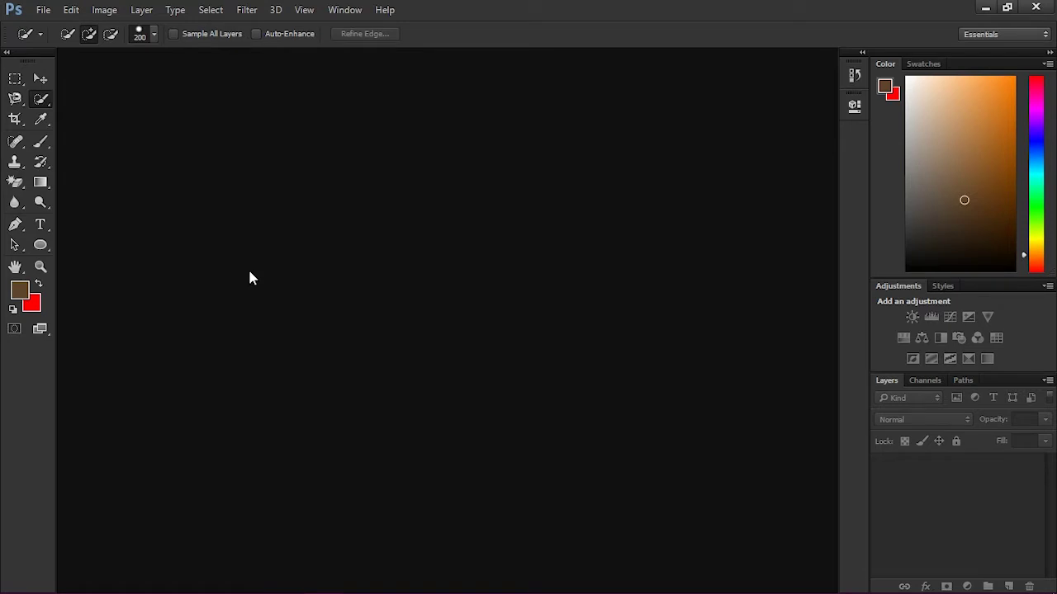
# Open the woman's grey-background portrait photo from New folder (3)
pyautogui.click(43, 10)
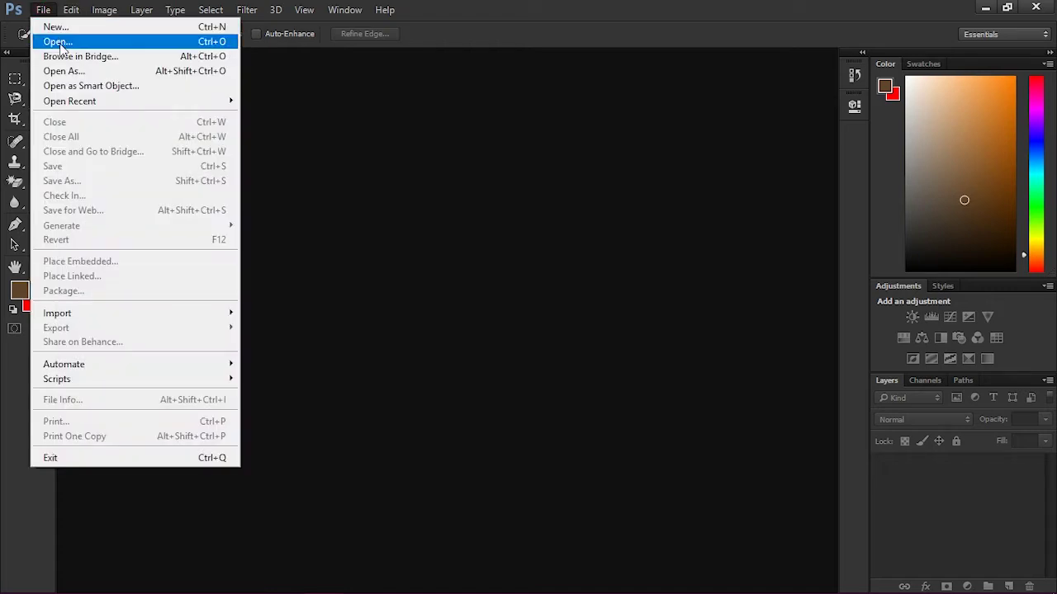
pyautogui.click(60, 43)
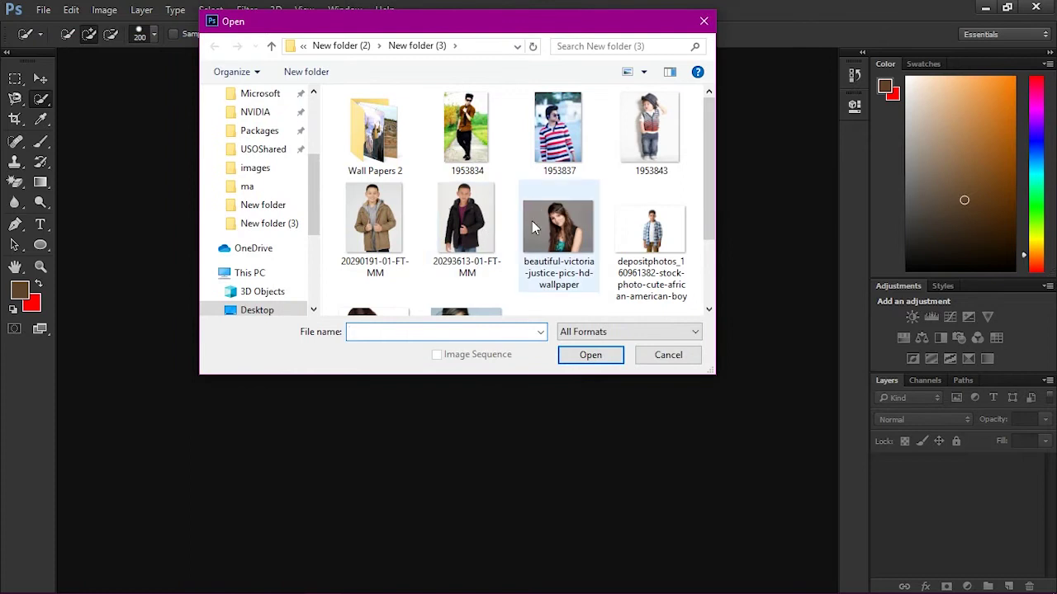
pyautogui.click(702, 19)
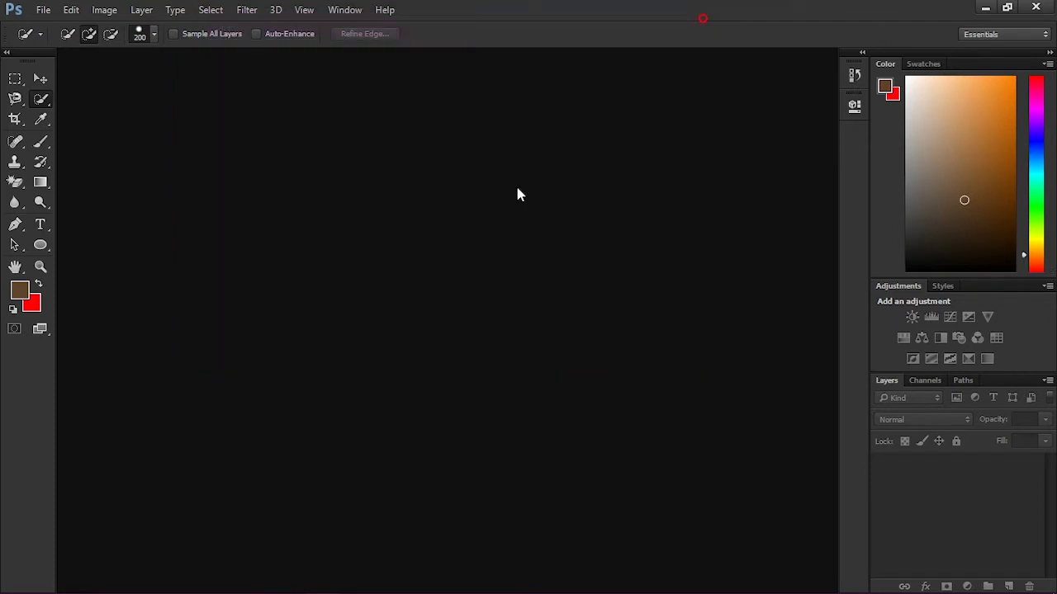
pyautogui.doubleClick(491, 292)
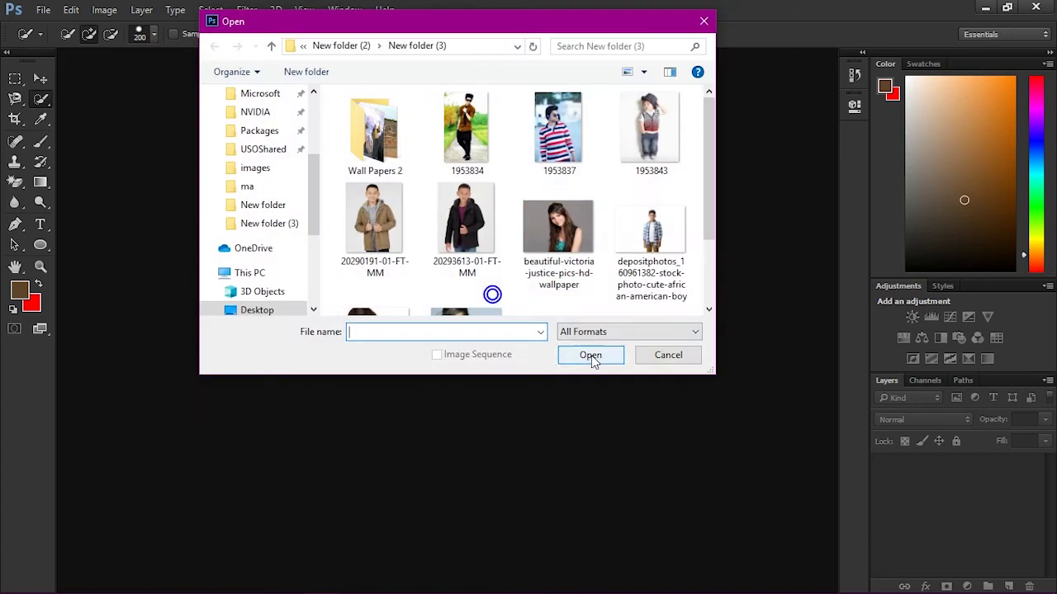
pyautogui.click(704, 22)
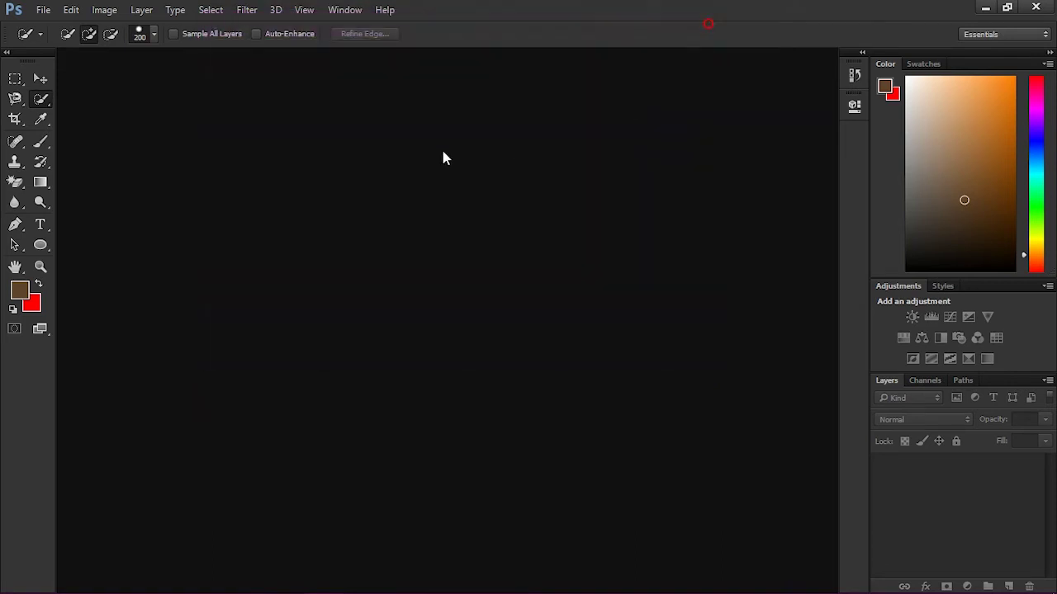
pyautogui.doubleClick(258, 226)
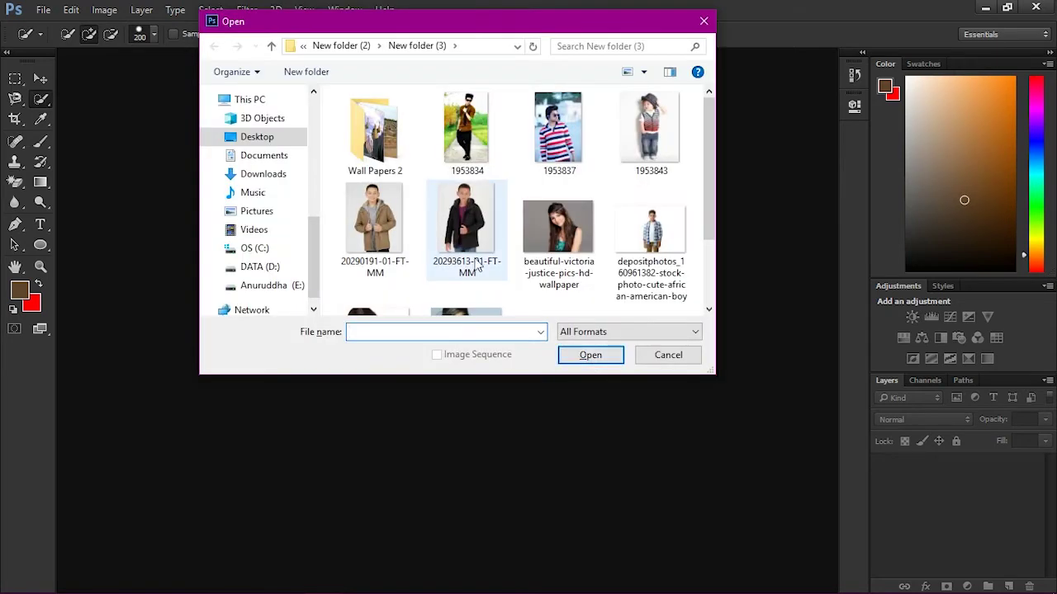
pyautogui.click(564, 236)
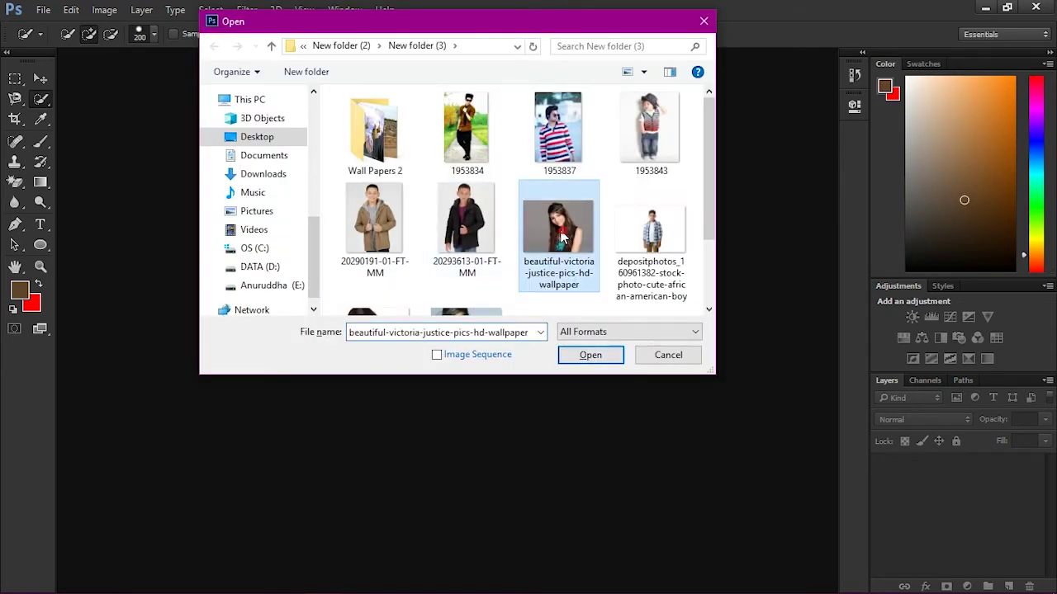
pyautogui.click(589, 356)
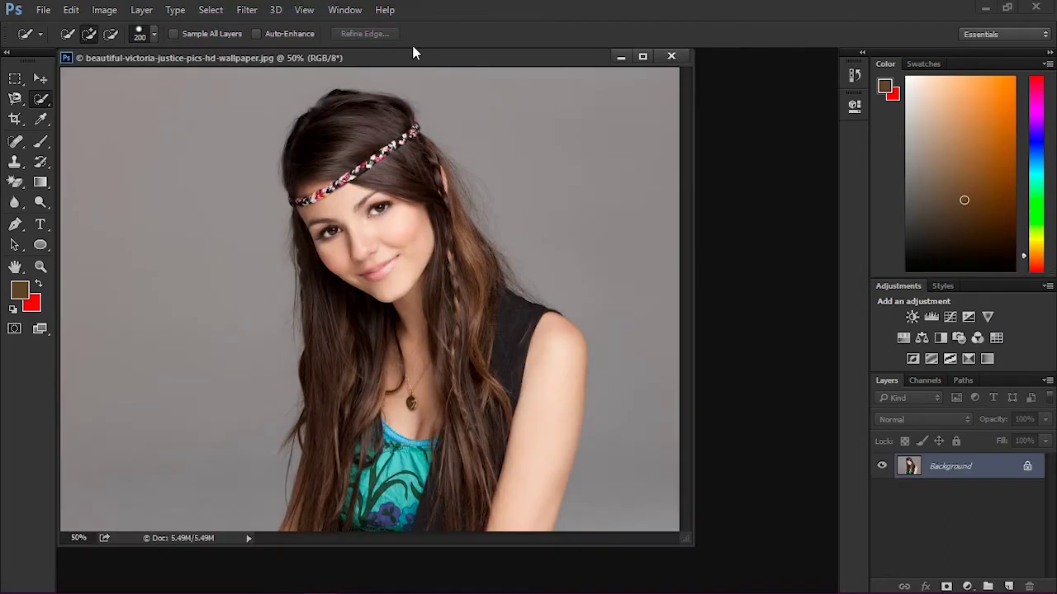
# Duplicate the Background layer into a Background copy layer
pyautogui.moveTo(429, 64)
pyautogui.mouseDown()
pyautogui.moveTo(449, 69)
pyautogui.moveTo(454, 51)
pyautogui.mouseUp()
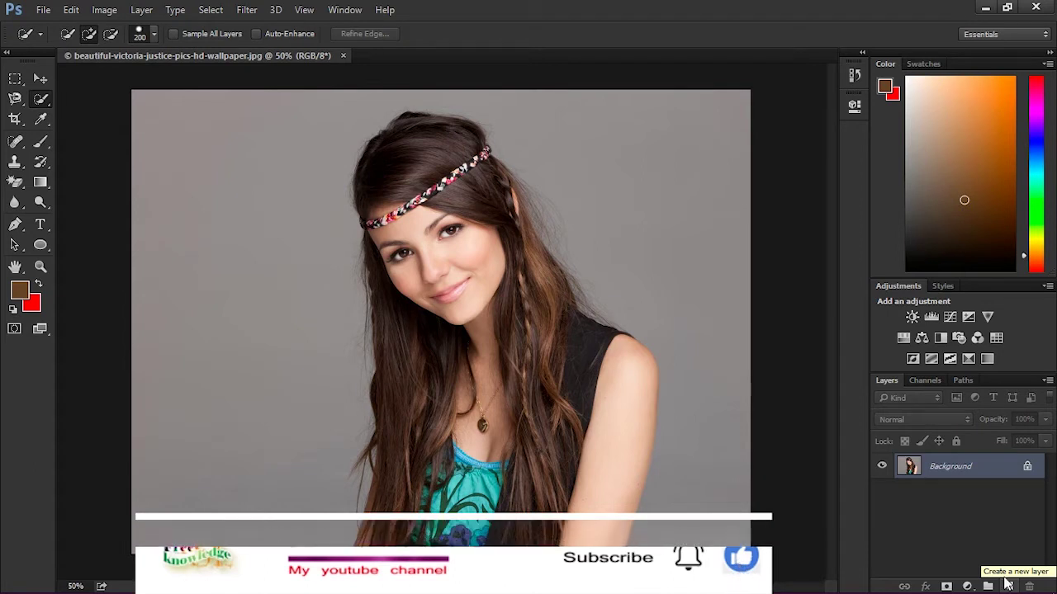
pyautogui.moveTo(949, 466); pyautogui.dragTo(1009, 585)
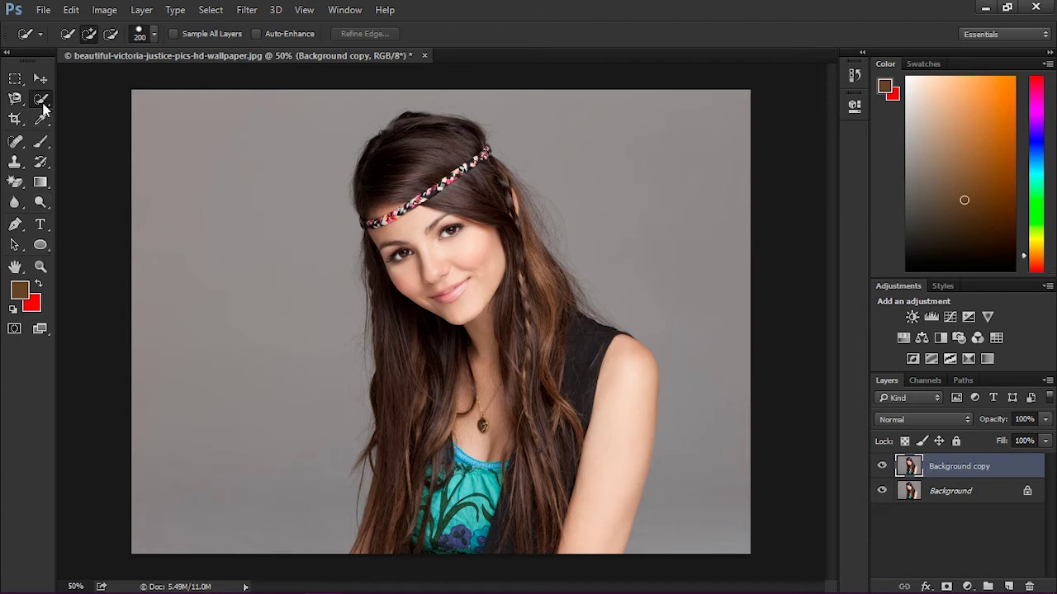
# Select the Quick Selection Tool from the selection tools flyout
pyautogui.rightClick(48, 106)
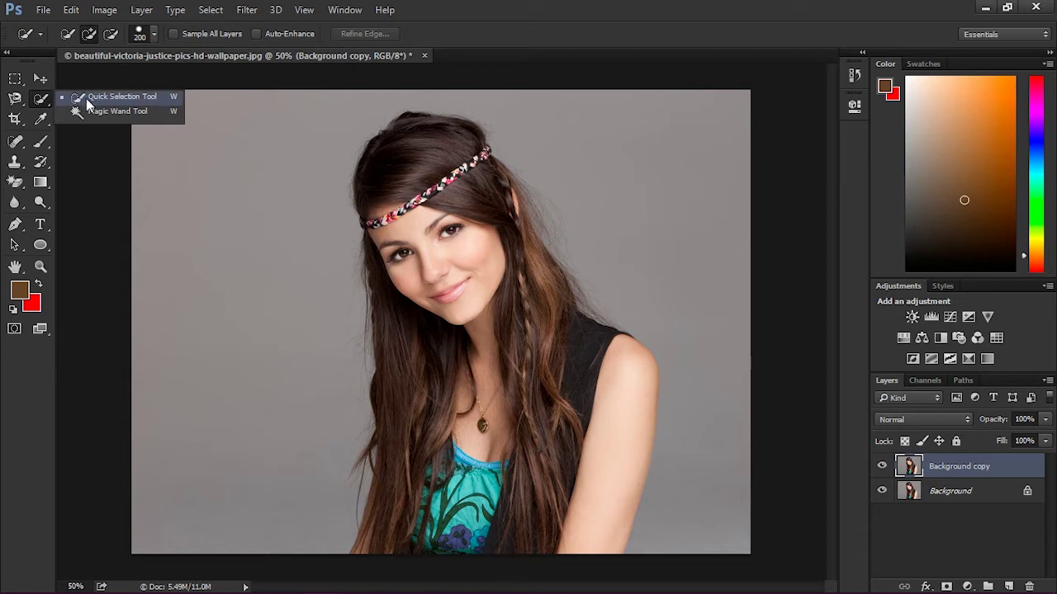
pyautogui.click(15, 98)
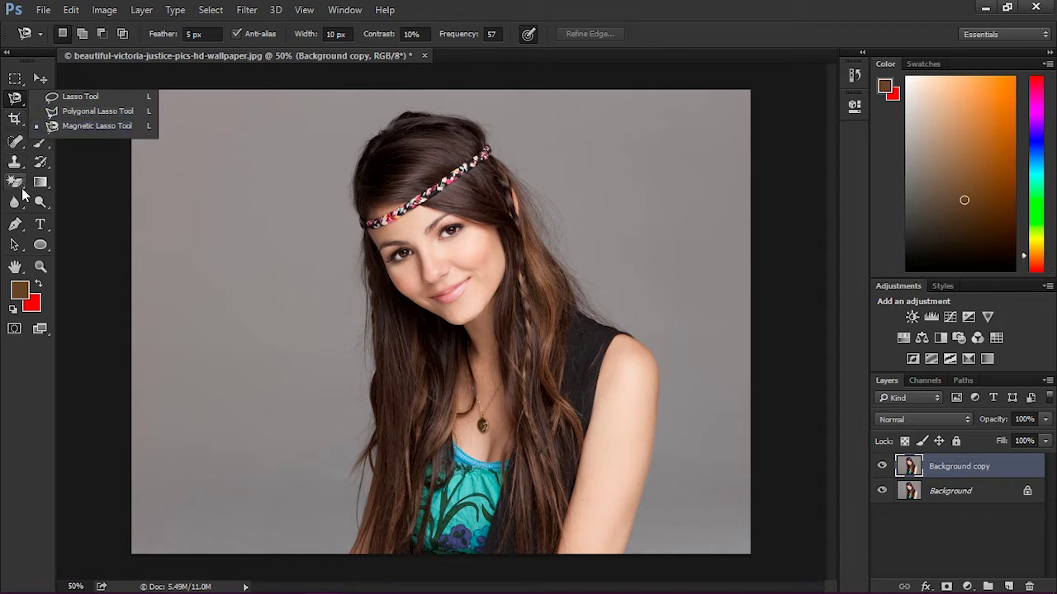
pyautogui.click(23, 223)
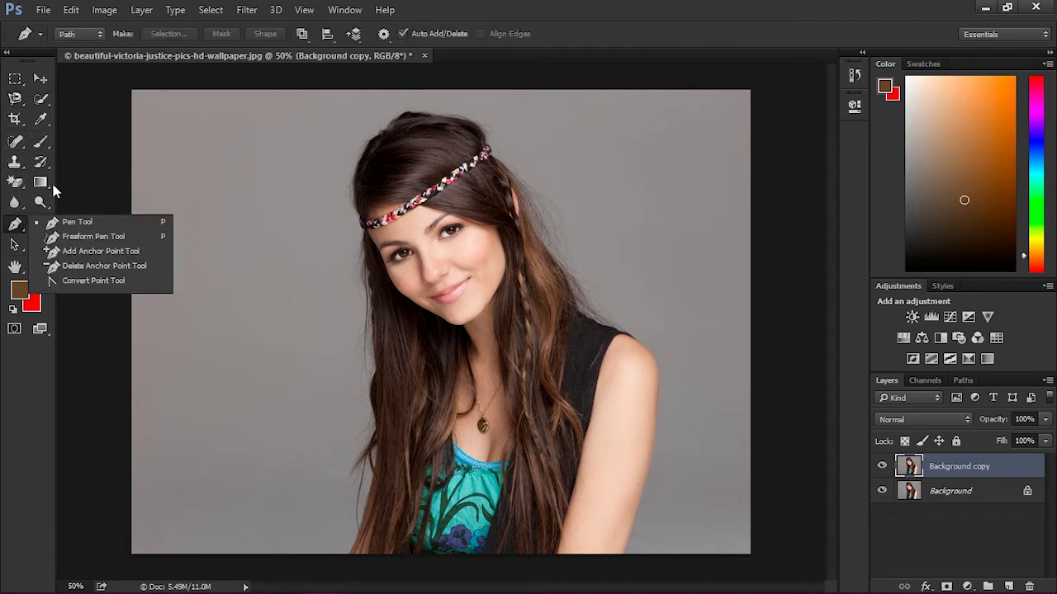
pyautogui.click(43, 100)
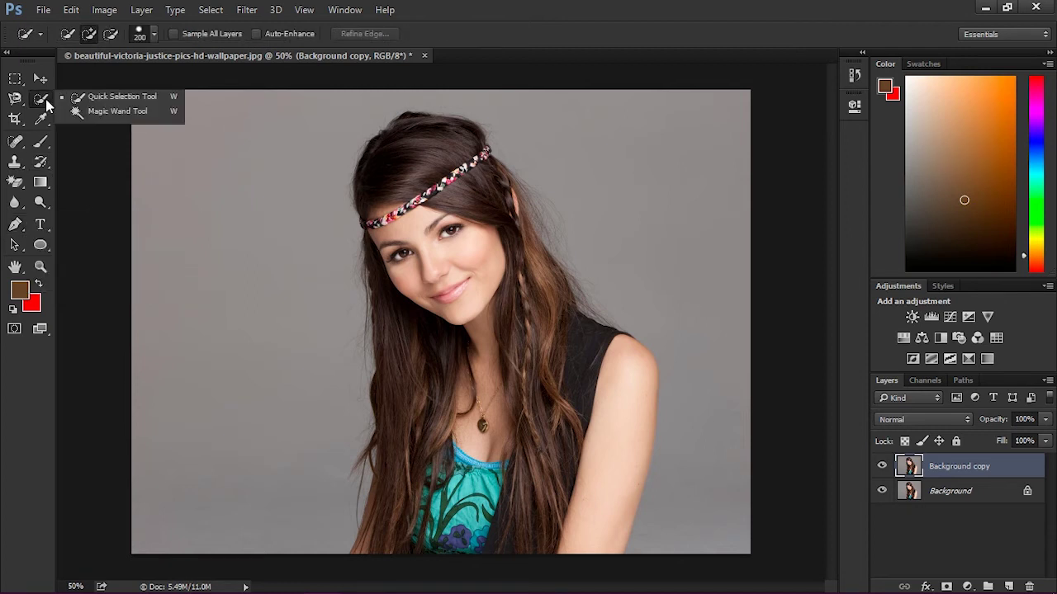
pyautogui.click(92, 99)
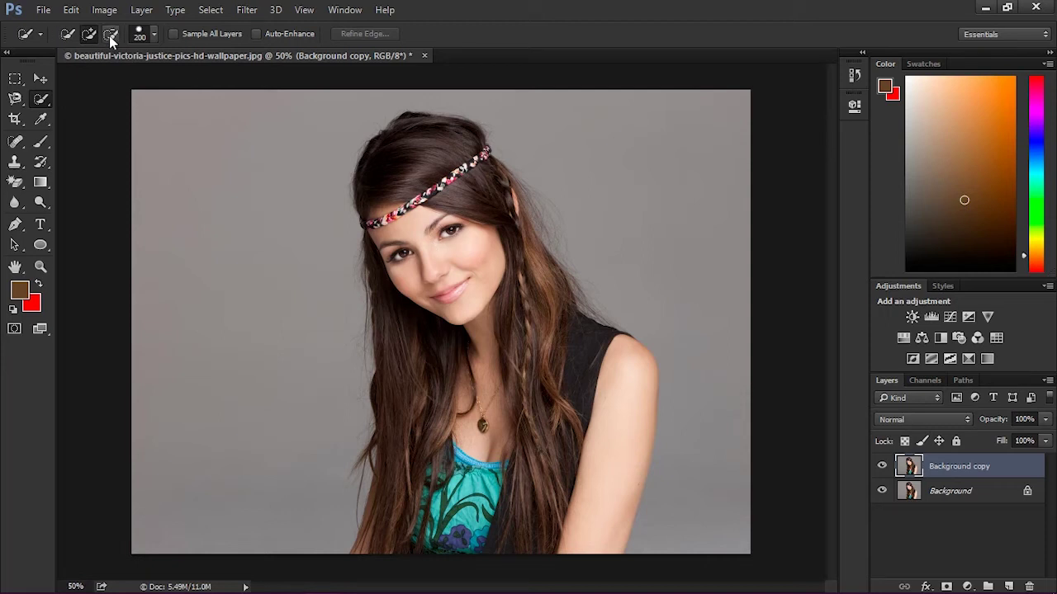
# Resize the Quick Selection brush with the bracket keys, ending at 150
pyautogui.click(152, 36)
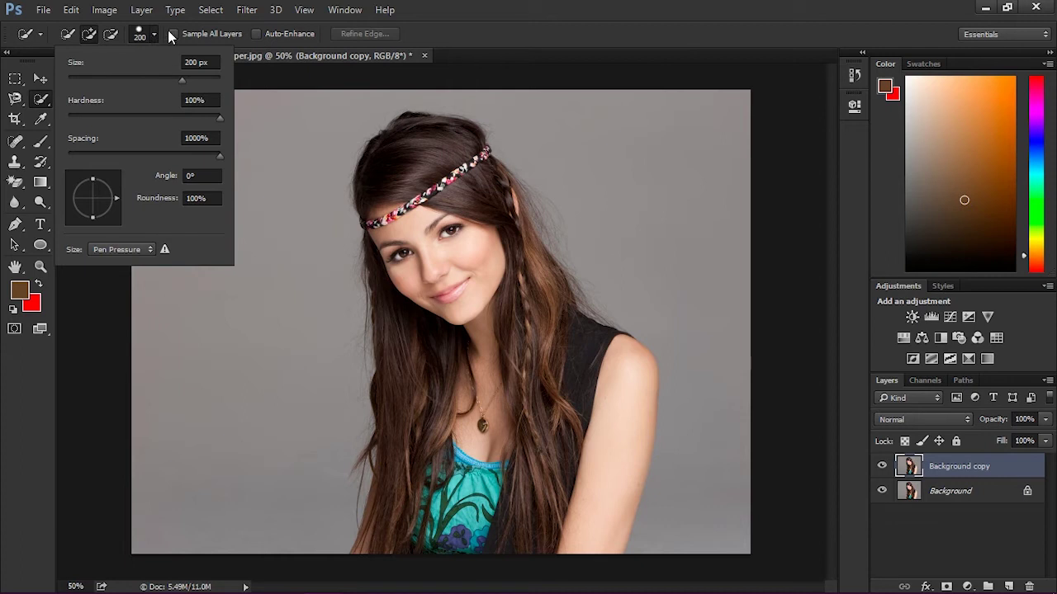
pyautogui.click(155, 37)
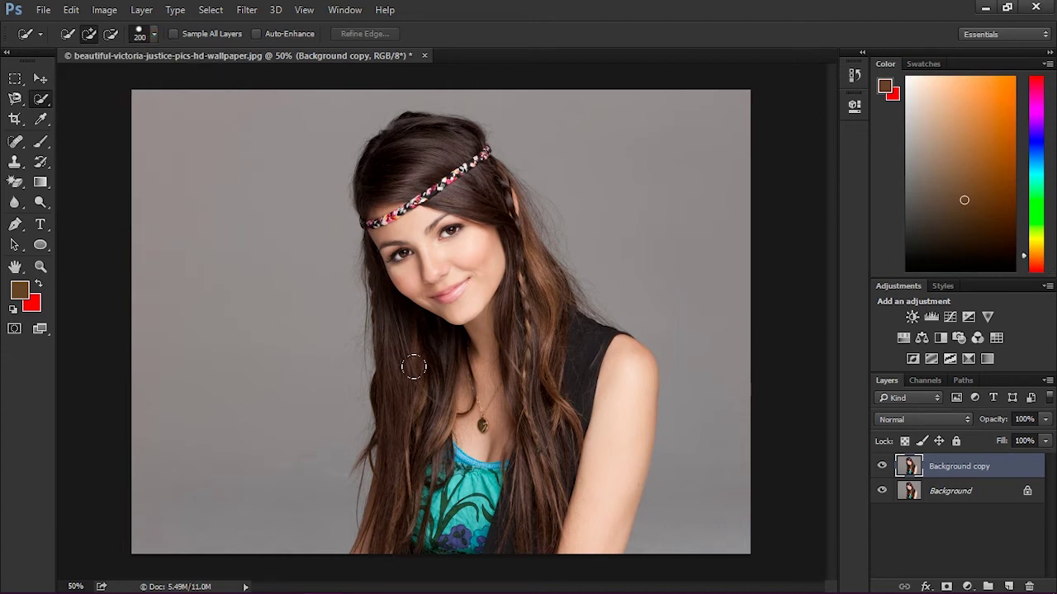
pyautogui.press(']')
pyautogui.press(']')
pyautogui.press(']')
pyautogui.press(']')
pyautogui.press(']')
pyautogui.press(']')
pyautogui.press('[')
pyautogui.press('[')
pyautogui.press('[')
pyautogui.press('[')
pyautogui.press('[')
pyautogui.press('[')
pyautogui.press('[')
pyautogui.press('[')
pyautogui.press('[')
pyautogui.press(']')
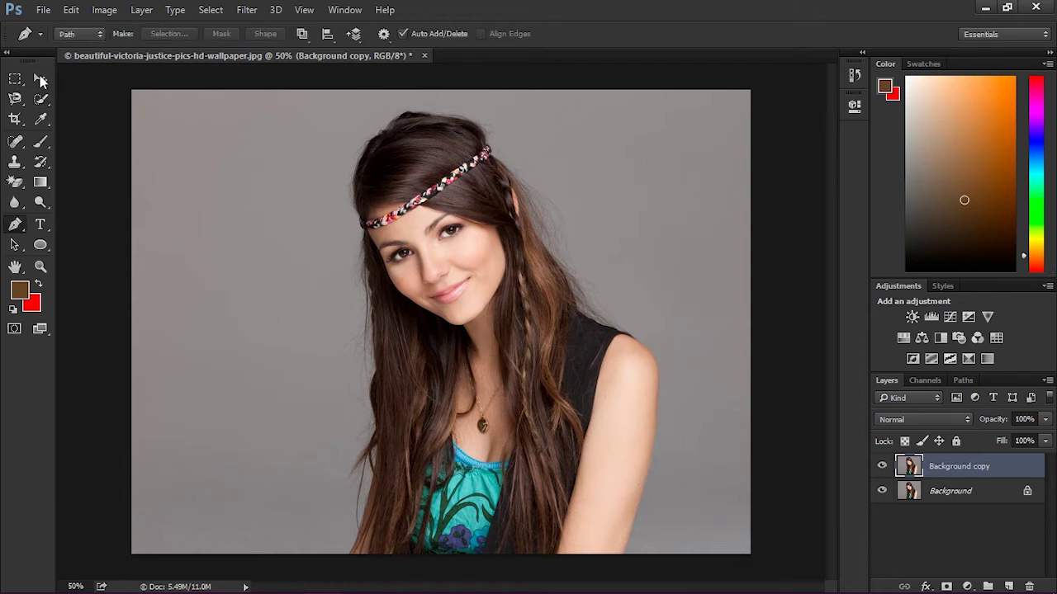
pyautogui.click(41, 77)
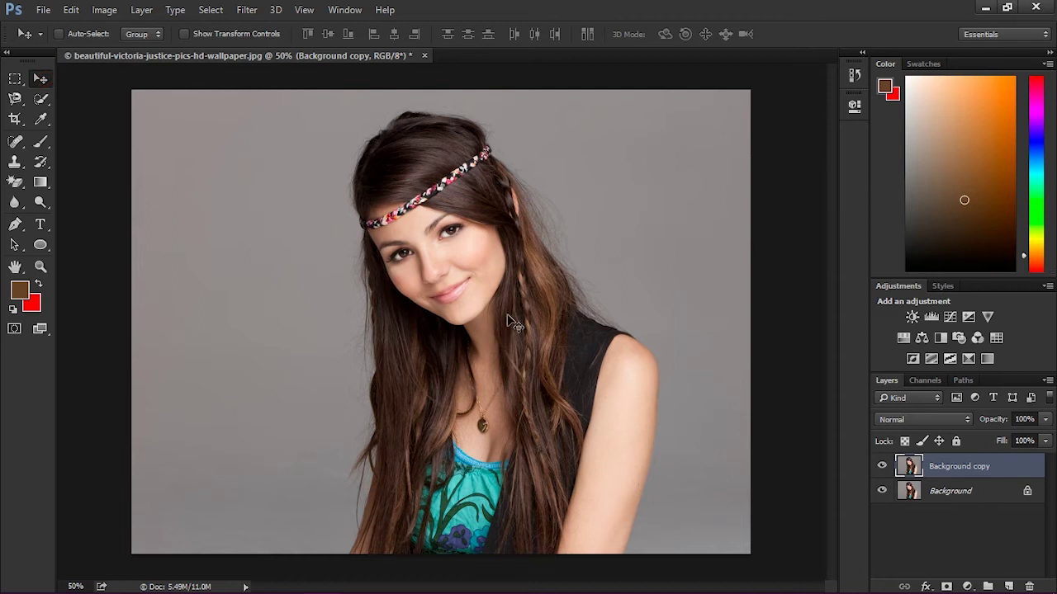
pyautogui.moveTo(40, 98); pyautogui.dragTo(92, 101)
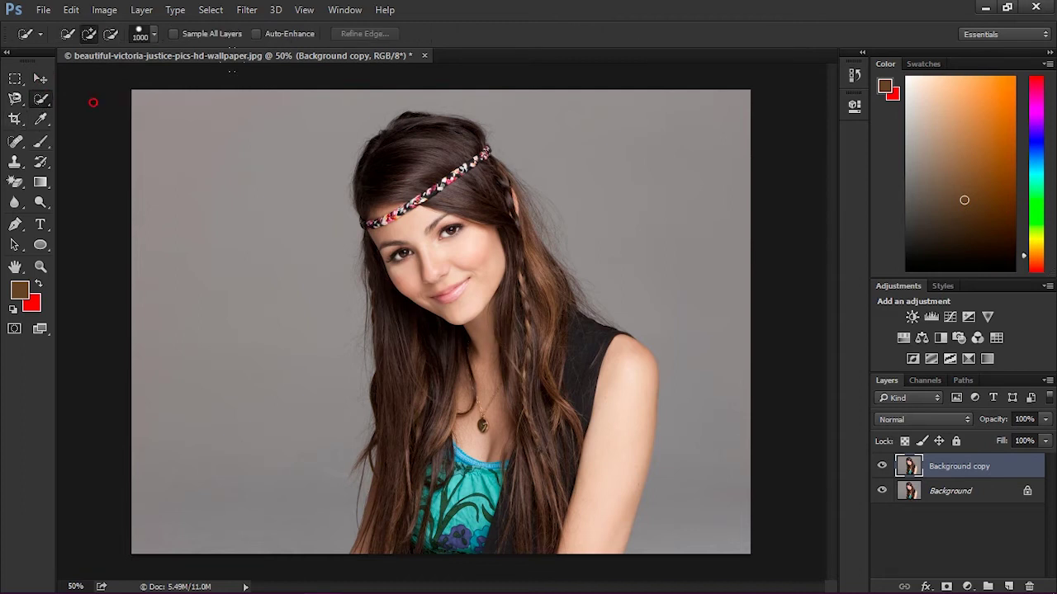
pyautogui.press('p')
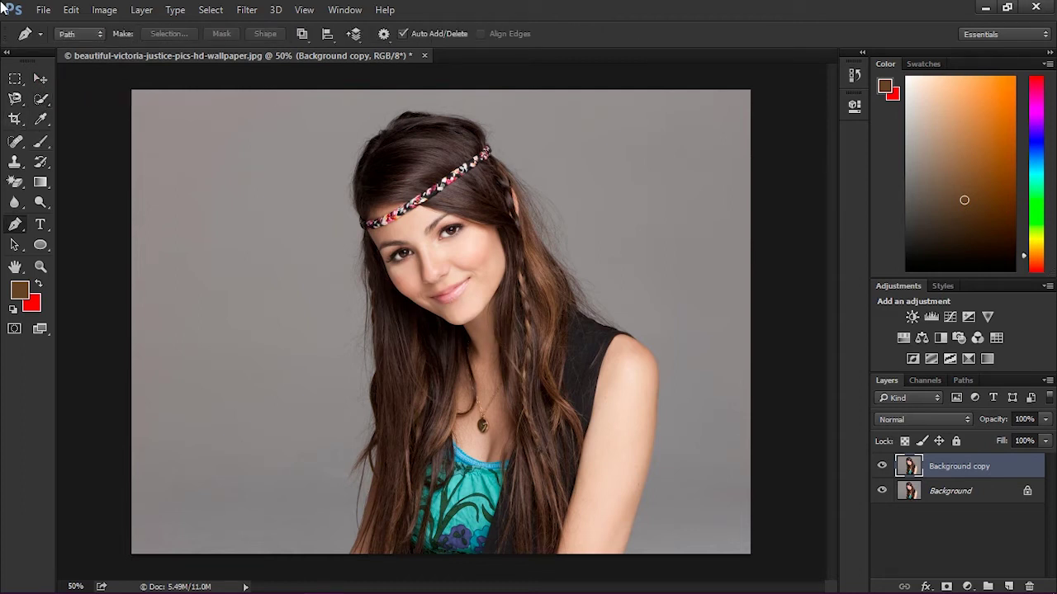
pyautogui.click(41, 98)
pyautogui.press('[')
pyautogui.press('[')
pyautogui.press('[')
# Brush a quick selection over the woman's face, hair and figure
pyautogui.moveTo(385, 255); pyautogui.dragTo(425, 180)
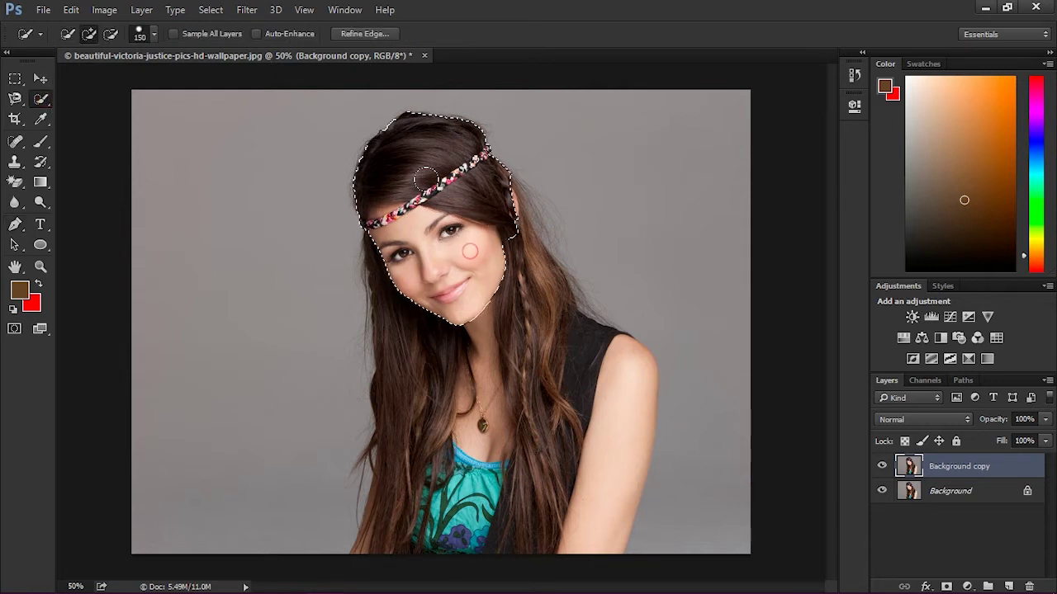
pyautogui.moveTo(507, 288); pyautogui.dragTo(537, 366)
pyautogui.moveTo(515, 447); pyautogui.dragTo(415, 403)
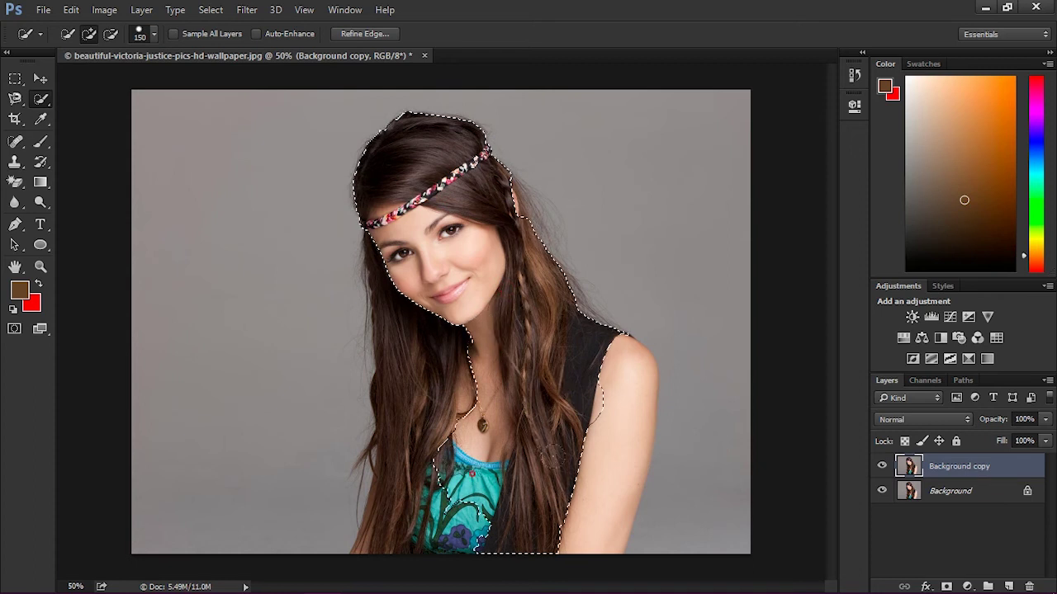
# Add the hair's right edge and the spot near her right eye to the selection
pyautogui.scroll(5, 415, 403)
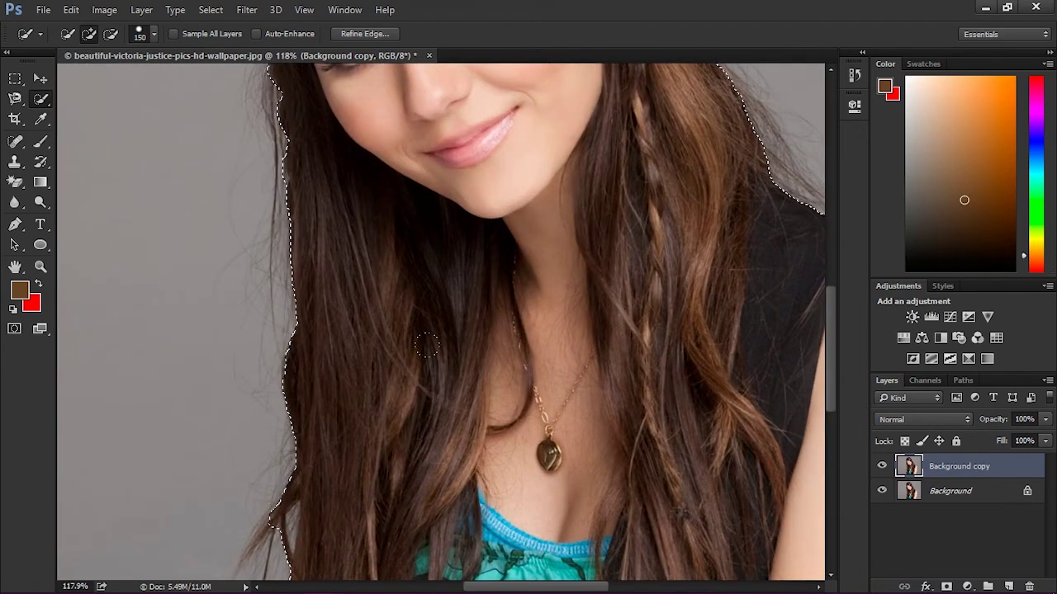
pyautogui.scroll(-3, 453, 373)
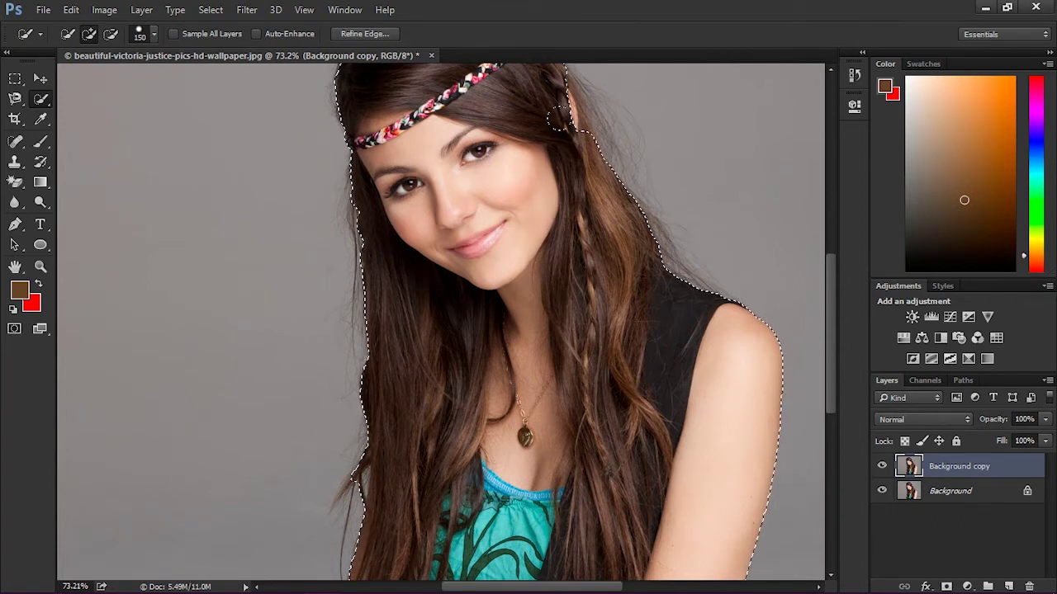
pyautogui.hotkey('ctrl', '-')
pyautogui.hotkey('ctrl', '-')
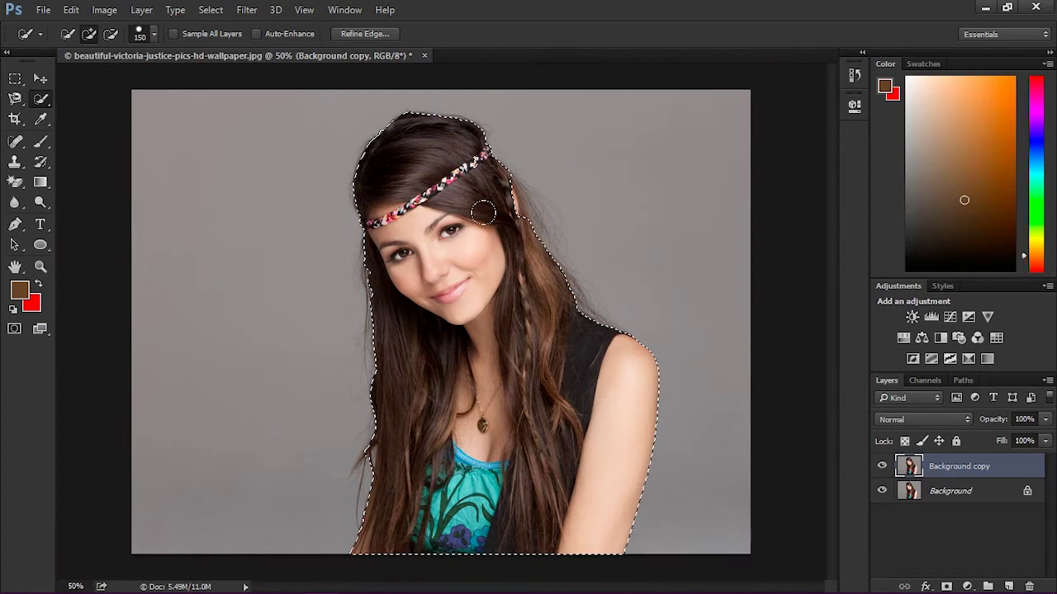
pyautogui.moveTo(504, 206); pyautogui.dragTo(530, 201)
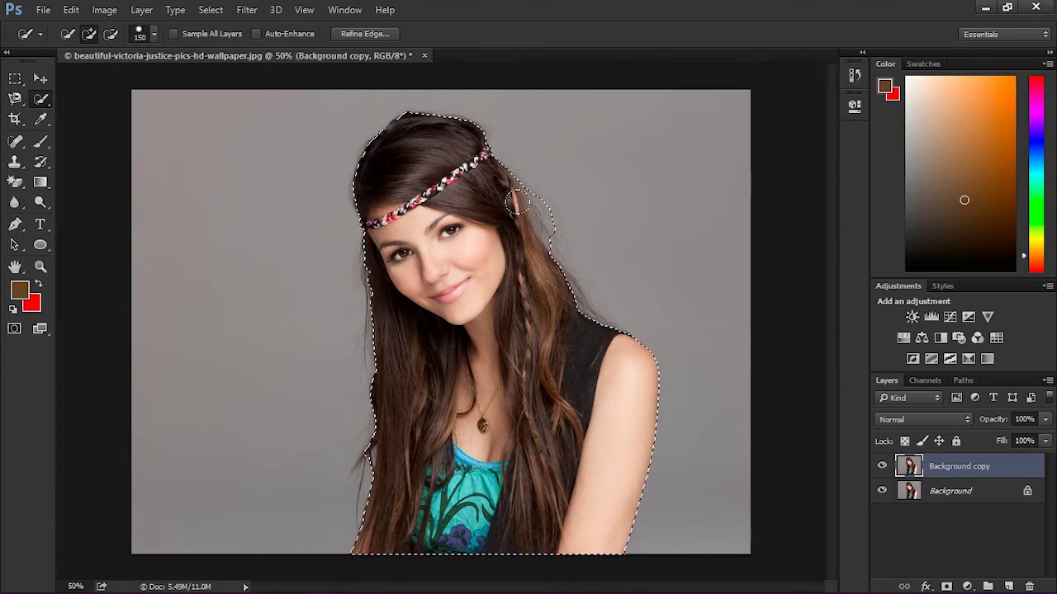
pyautogui.keyDown('alt'); pyautogui.click(476, 214); pyautogui.keyUp('alt')
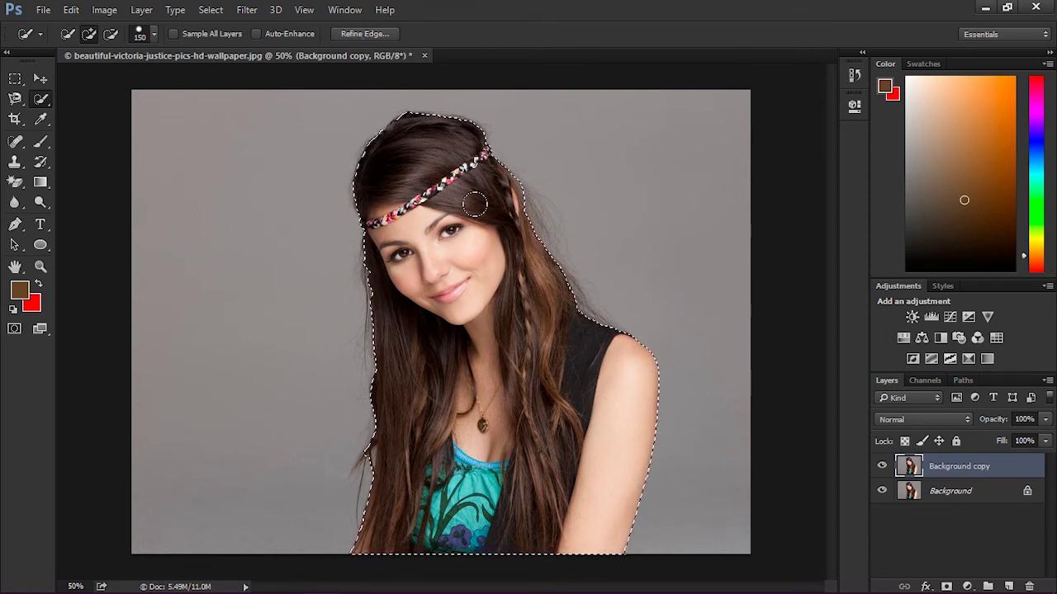
# Open Refine Edge with Overlay view and Decontaminate Colors turned on
pyautogui.click(369, 39)
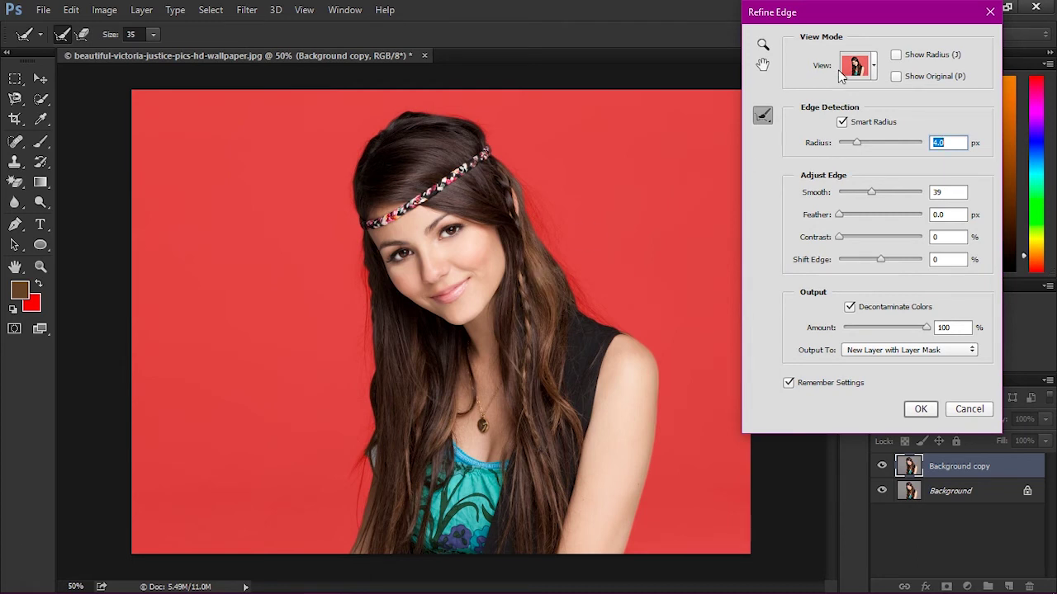
pyautogui.moveTo(836, 13); pyautogui.dragTo(822, 27)
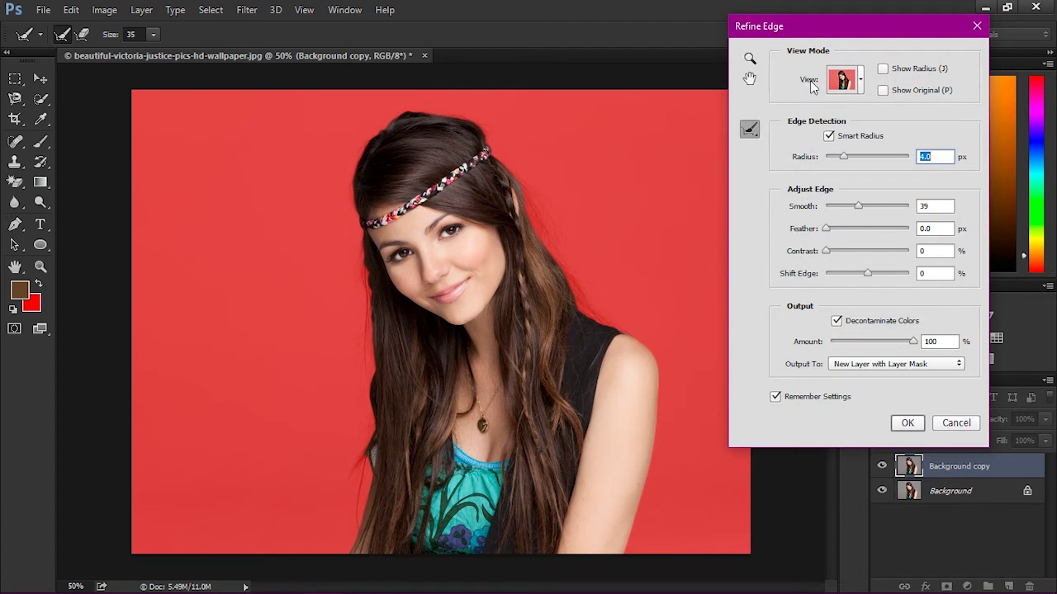
pyautogui.click(860, 90)
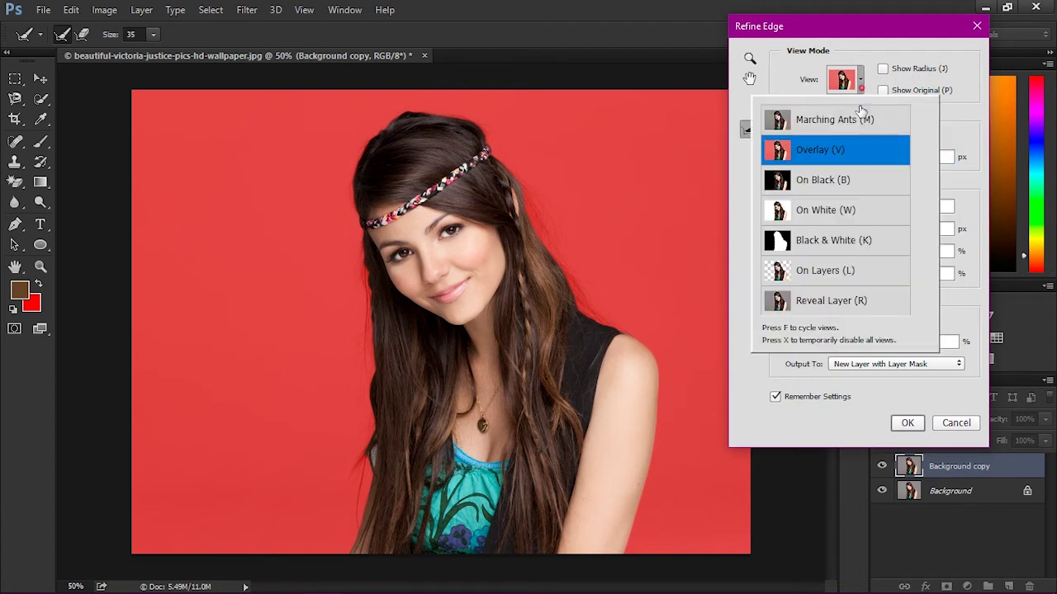
pyautogui.click(807, 183)
pyautogui.click(866, 86)
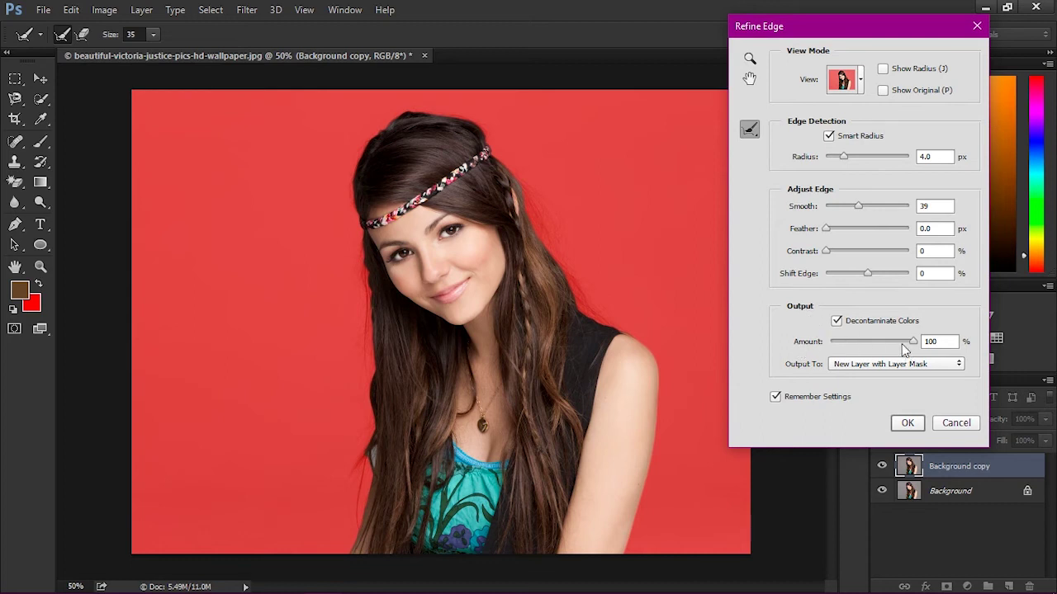
pyautogui.click(837, 322)
pyautogui.click(838, 322)
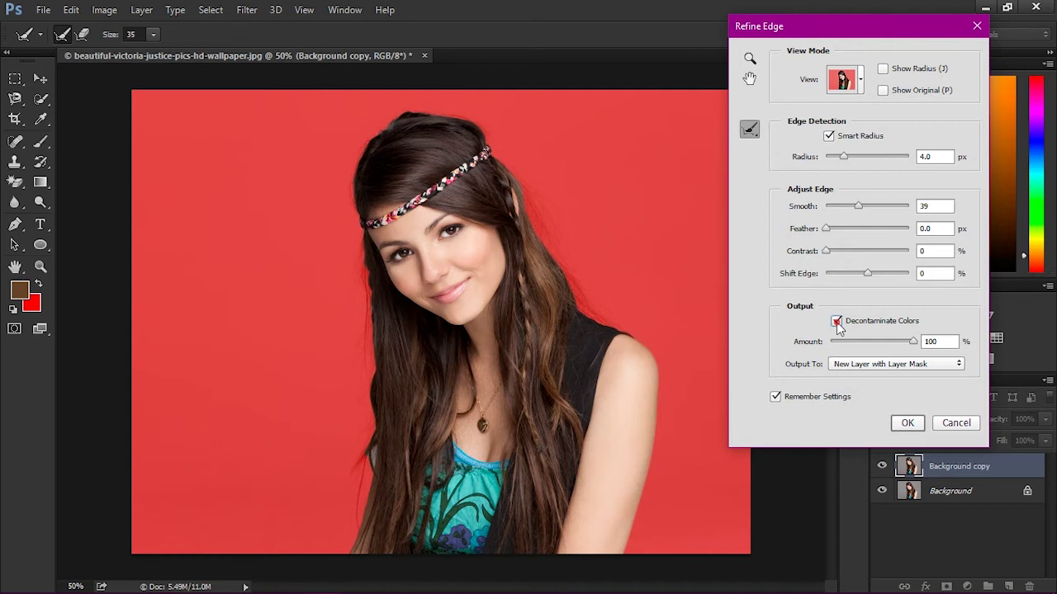
pyautogui.click(913, 342)
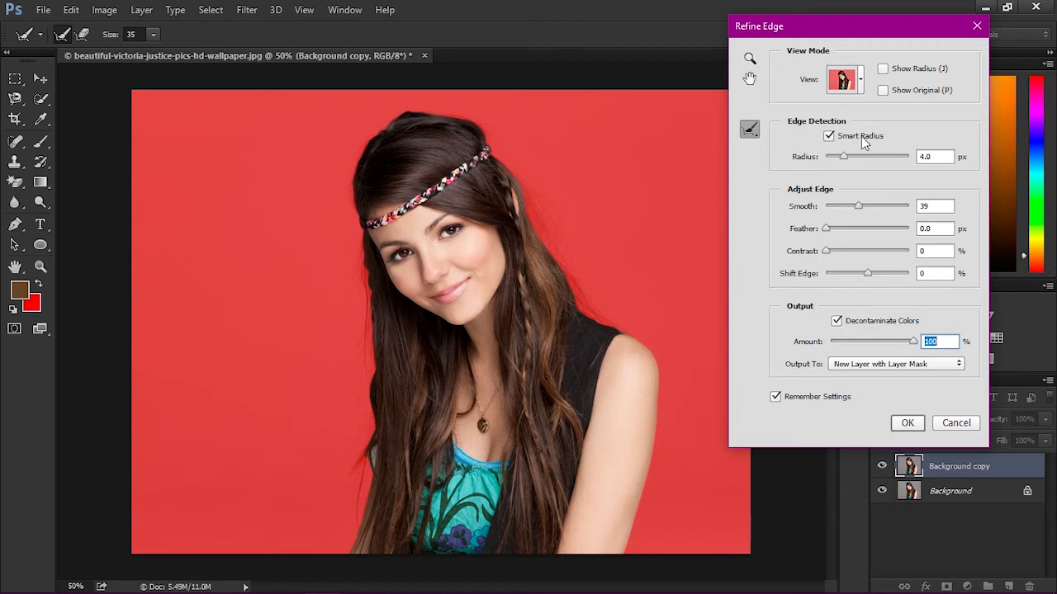
# Pick the Refine Radius Tool at brush size 50, zoomed into the hair
pyautogui.click(750, 134)
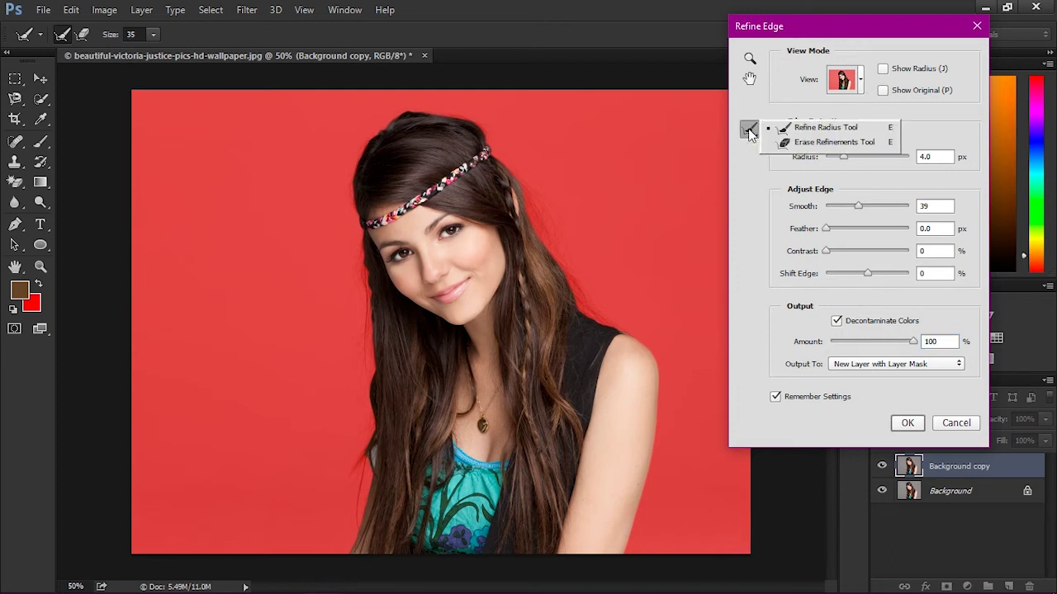
pyautogui.click(809, 132)
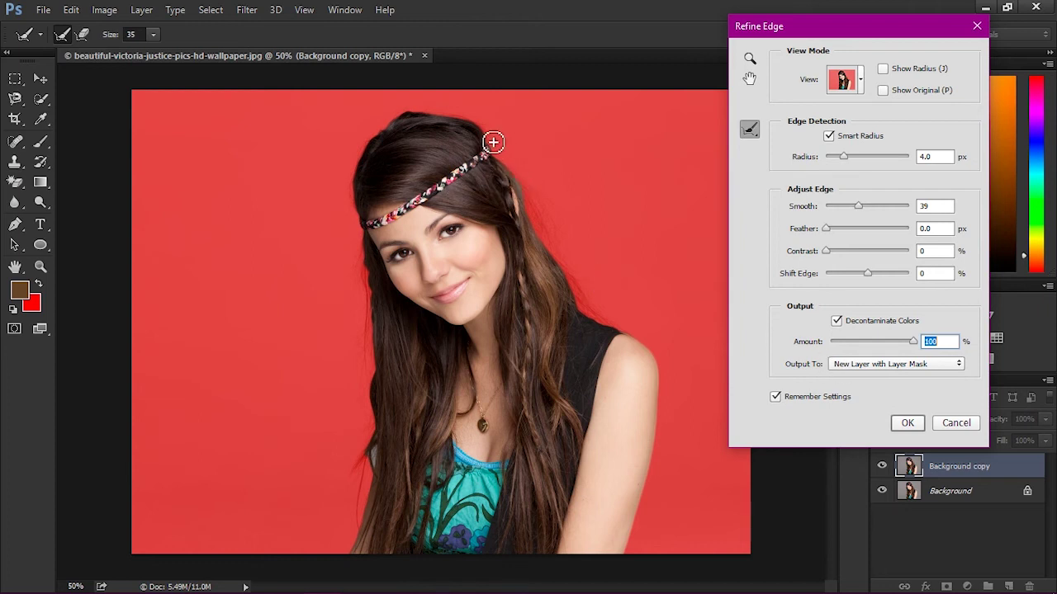
pyautogui.press(']')
pyautogui.press(']')
pyautogui.press(']')
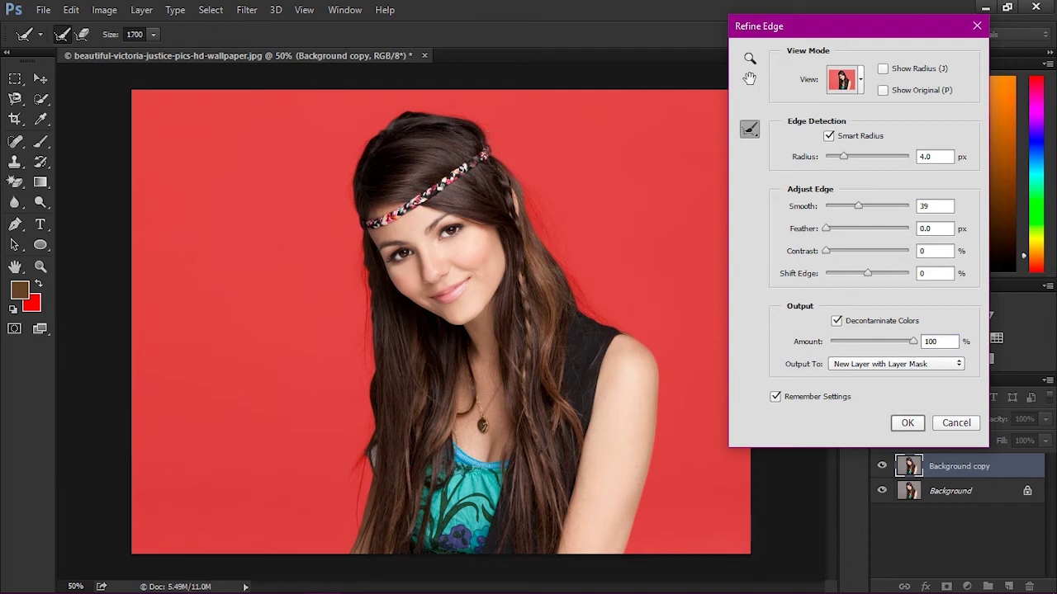
pyautogui.press('[')
pyautogui.press('[')
pyautogui.press('[')
pyautogui.scroll(3, 500, 206)
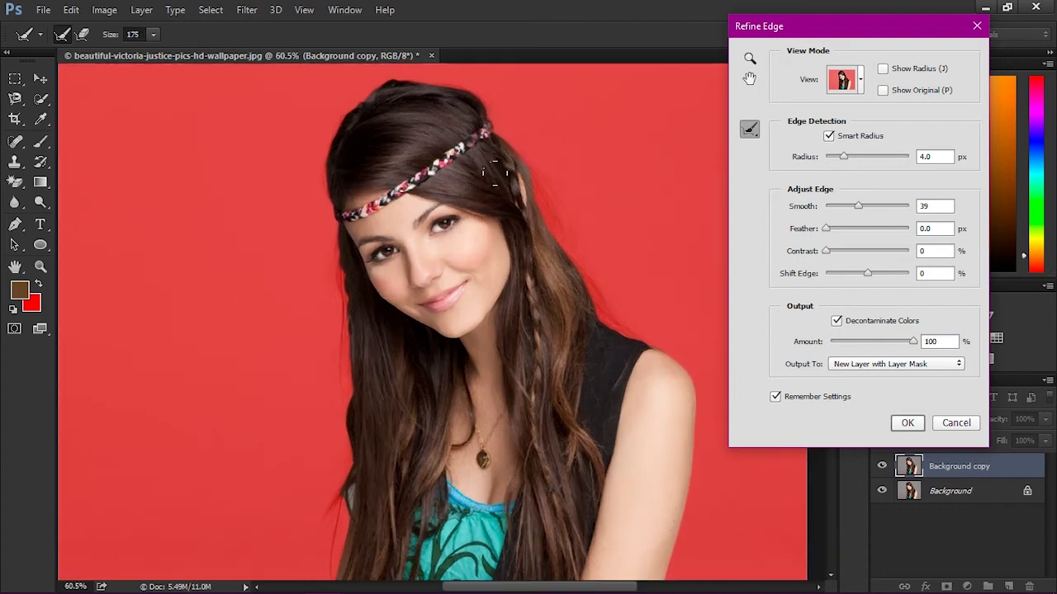
pyautogui.scroll(1, 488, 167)
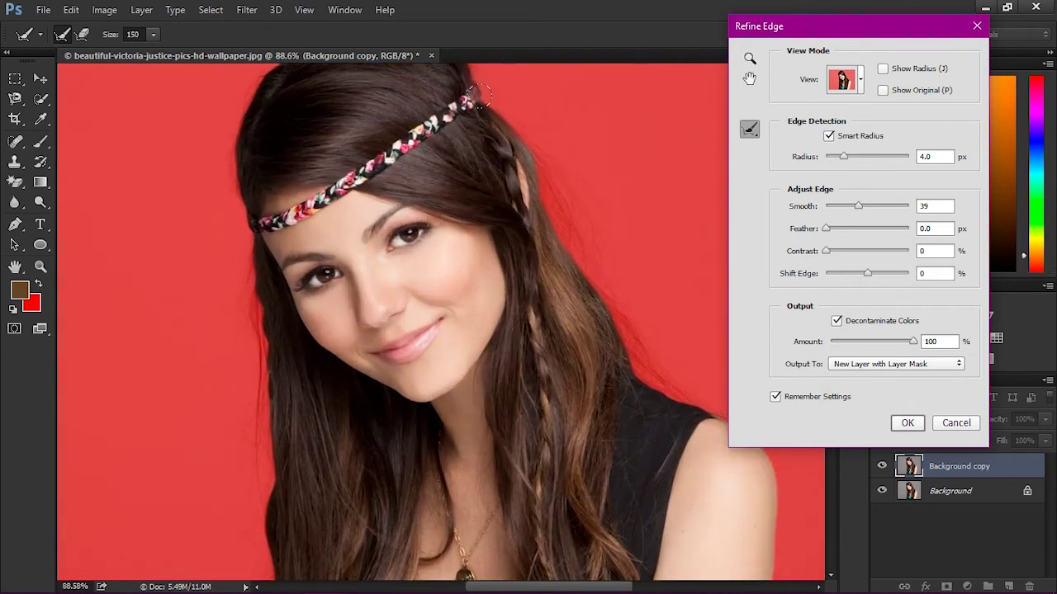
pyautogui.press('[')
pyautogui.press('[')
pyautogui.press('[')
pyautogui.press('[')
pyautogui.press('[')
# Refine the hair edges along the right side and near the headband
pyautogui.moveTo(480, 79)
pyautogui.mouseDown()
pyautogui.moveTo(570, 198)
pyautogui.moveTo(629, 339)
pyautogui.moveTo(673, 388)
pyautogui.moveTo(718, 404)
pyautogui.mouseUp()
pyautogui.moveTo(544, 169)
pyautogui.mouseDown()
pyautogui.moveTo(663, 364)
pyautogui.moveTo(687, 382)
pyautogui.mouseUp()
pyautogui.moveTo(616, 284); pyautogui.dragTo(681, 371)
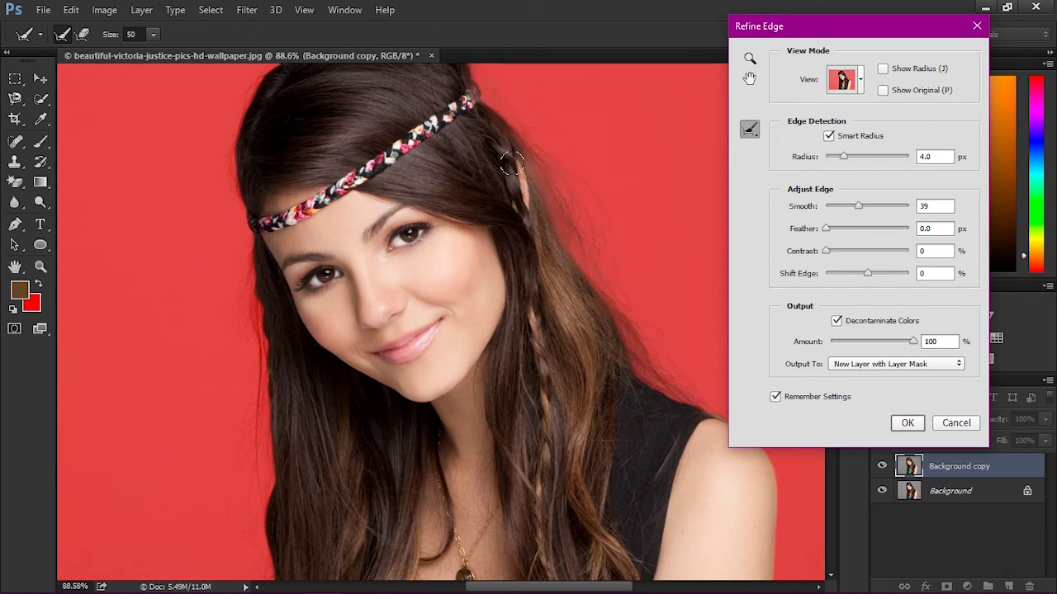
pyautogui.scroll(-2, 598, 230)
pyautogui.scroll(3, 561, 207)
pyautogui.scroll(-4, 517, 168)
pyautogui.moveTo(519, 162); pyautogui.dragTo(490, 109)
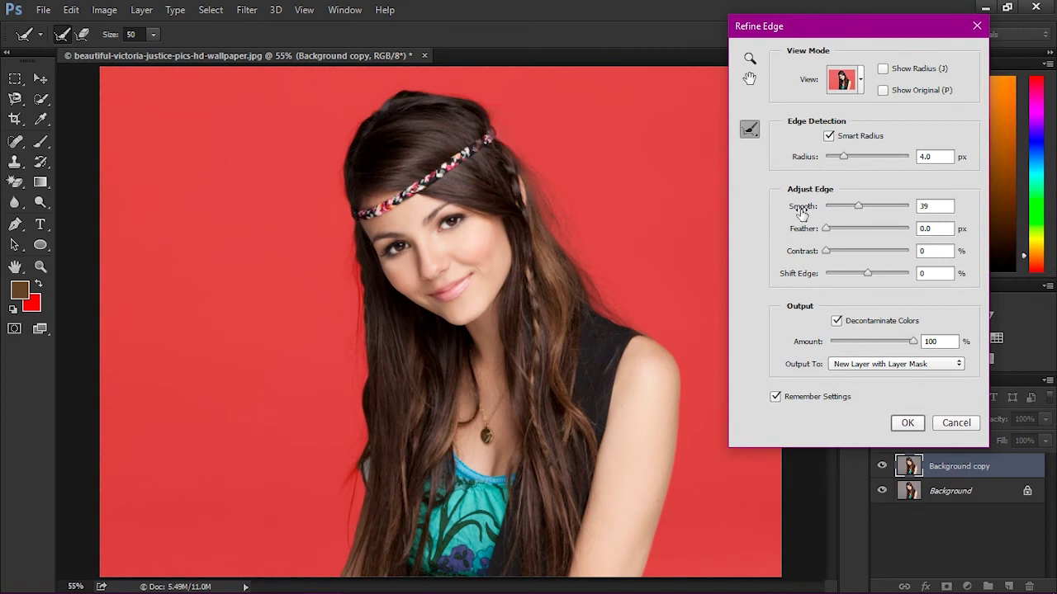
# Lower Smooth to 22 and refine the left hair edges up to the crown
pyautogui.moveTo(859, 204); pyautogui.dragTo(843, 214)
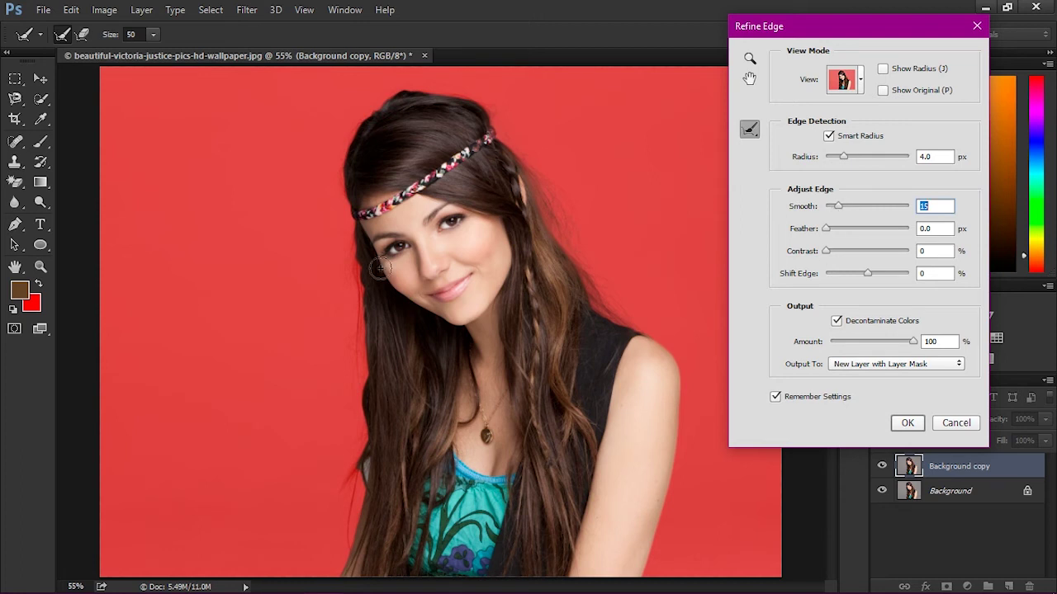
pyautogui.moveTo(350, 220); pyautogui.dragTo(366, 402)
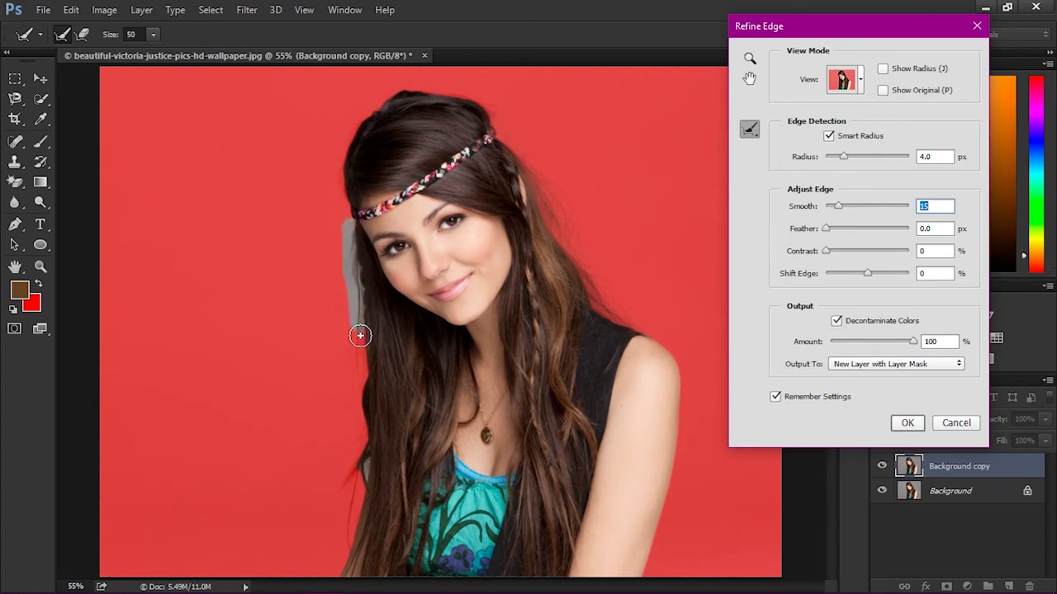
pyautogui.moveTo(355, 362); pyautogui.dragTo(350, 527)
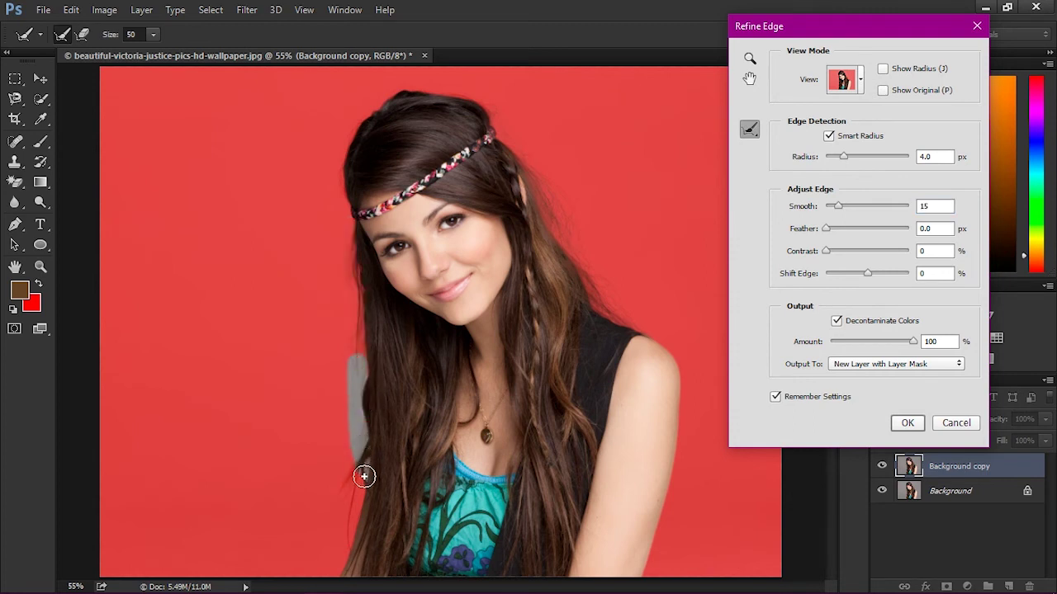
pyautogui.moveTo(361, 455); pyautogui.dragTo(337, 545)
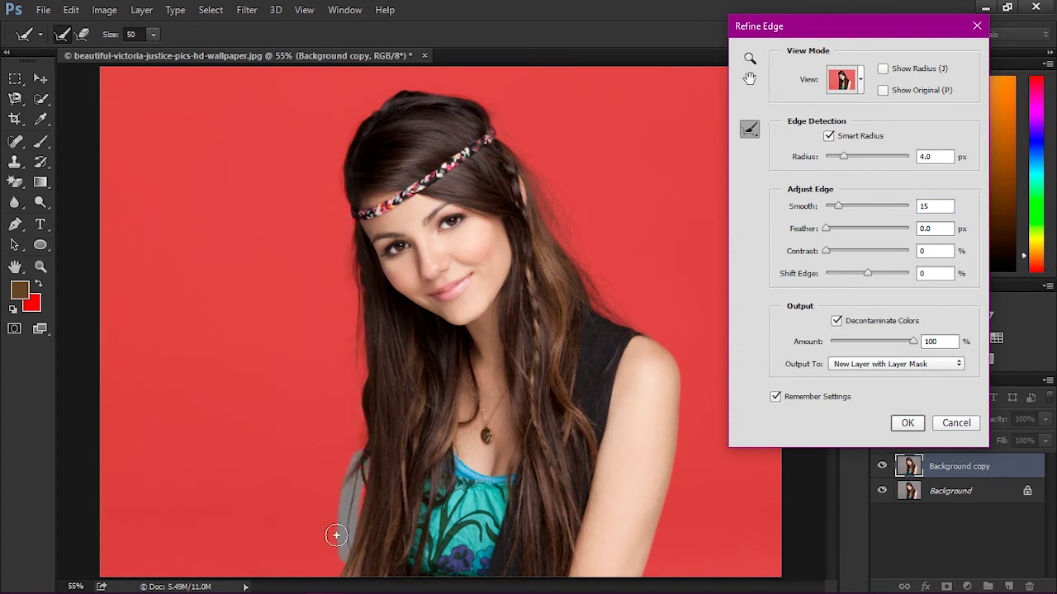
pyautogui.moveTo(352, 221); pyautogui.dragTo(336, 177)
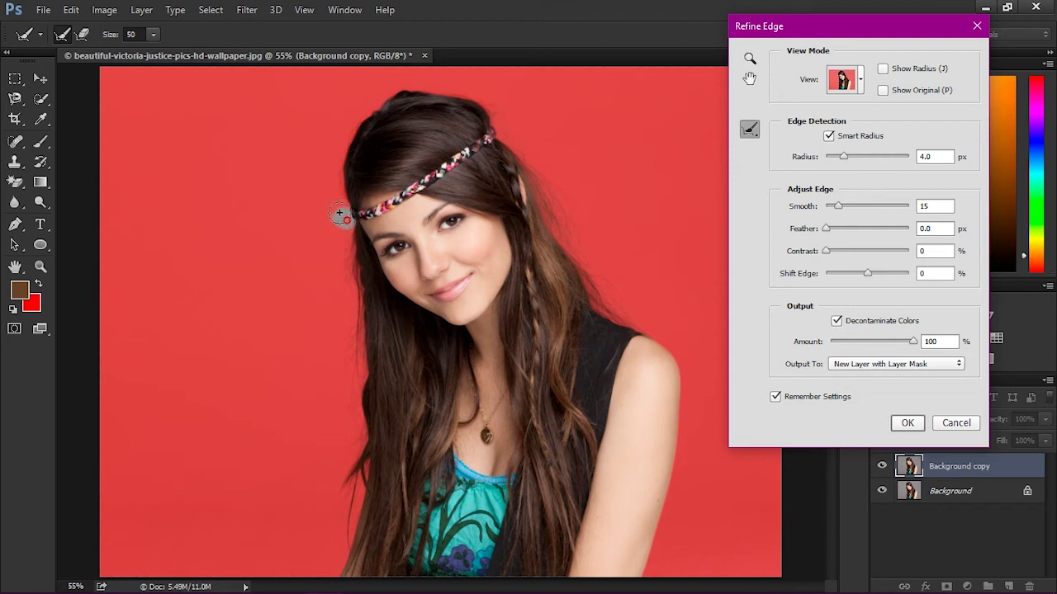
pyautogui.moveTo(339, 213)
pyautogui.mouseDown()
pyautogui.moveTo(386, 93)
pyautogui.moveTo(493, 123)
pyautogui.mouseUp()
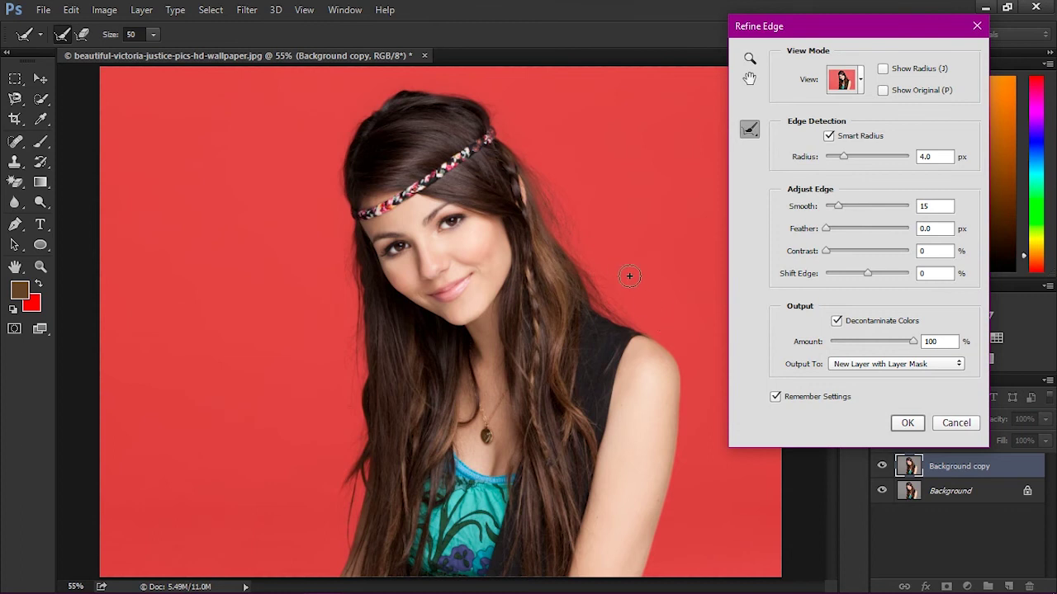
pyautogui.hotkey('ctrl', '-')
# Set Refine Edge Smooth to 12 and Feather to 0.5 px
pyautogui.moveTo(835, 204); pyautogui.dragTo(831, 237)
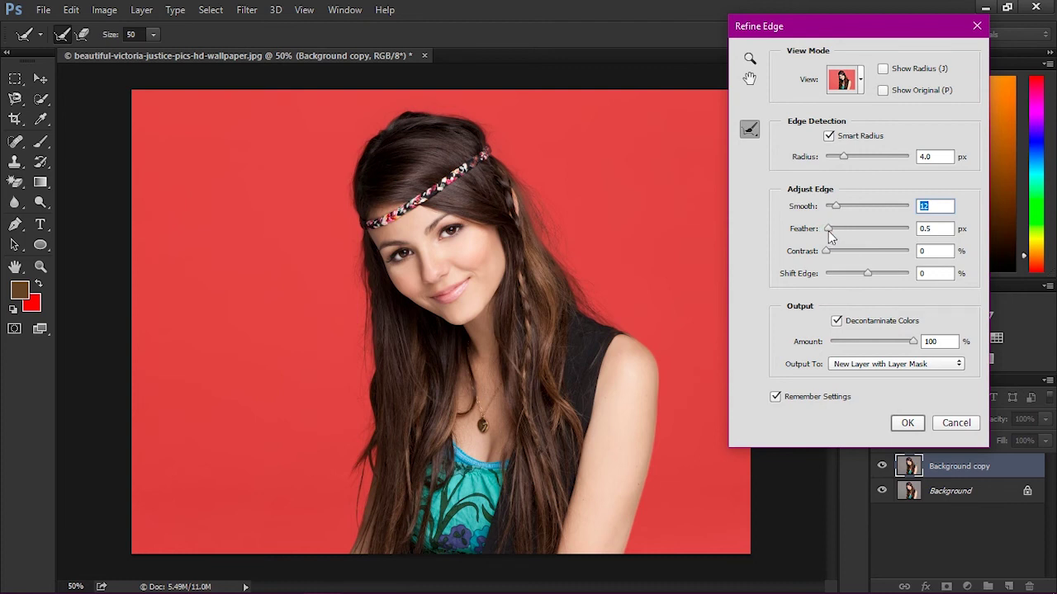
pyautogui.click(828, 232)
pyautogui.moveTo(829, 237); pyautogui.dragTo(832, 234)
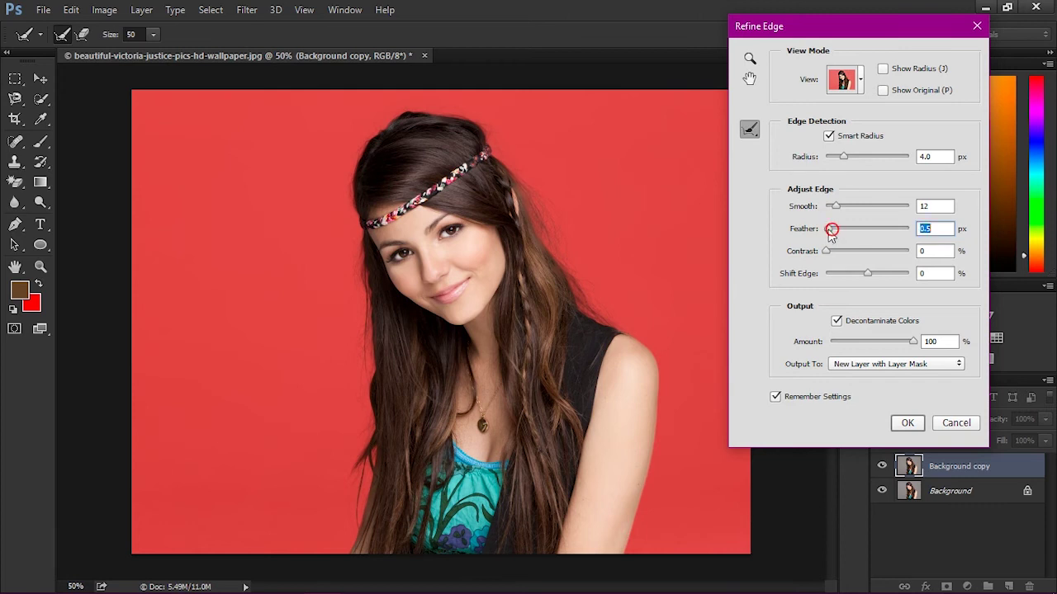
pyautogui.click(829, 232)
# Output the cutout as a new masked layer, hide the original, and choose the Move Tool
pyautogui.click(908, 423)
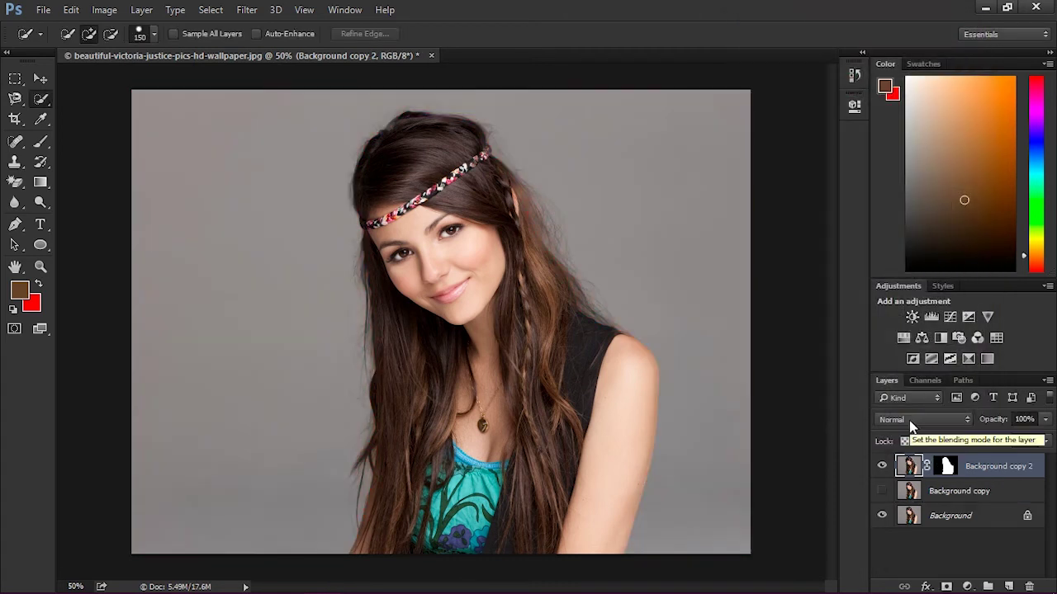
pyautogui.click(882, 515)
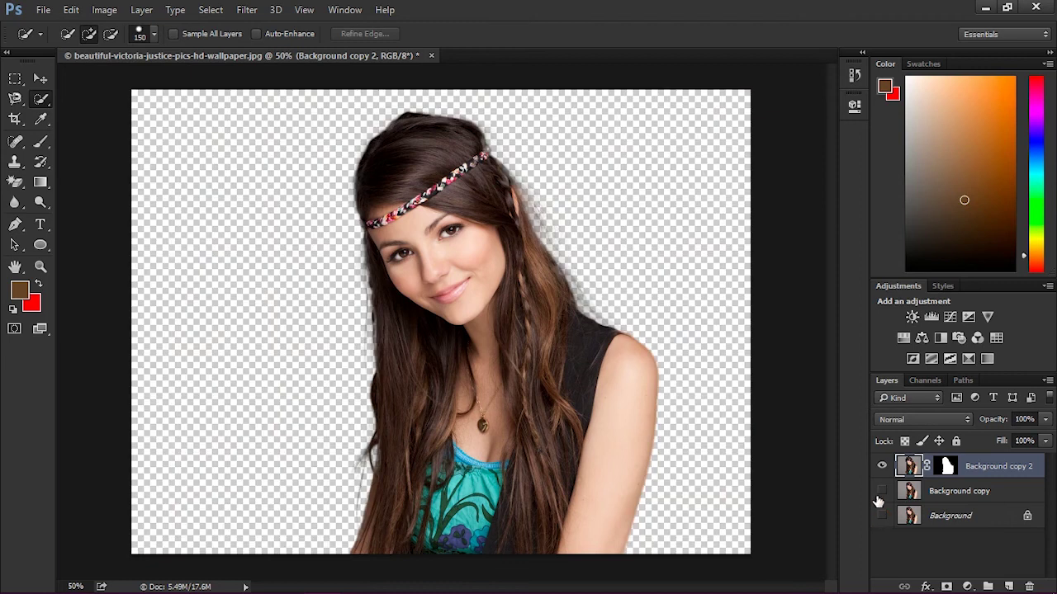
pyautogui.click(40, 79)
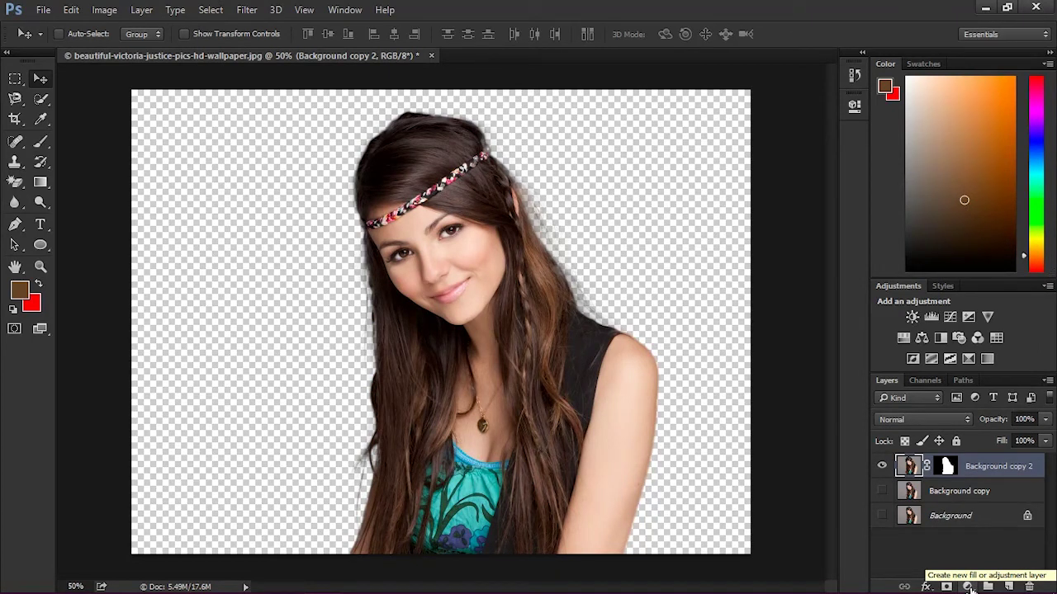
# Add a Solid Color fill layer and move it below Background copy 2
pyautogui.click(968, 586)
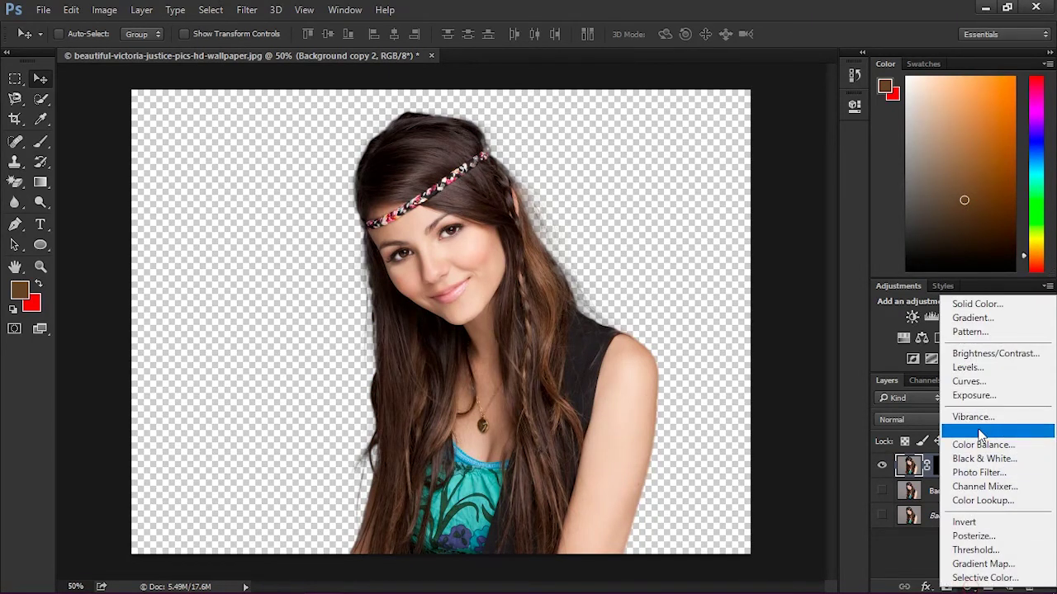
pyautogui.click(979, 304)
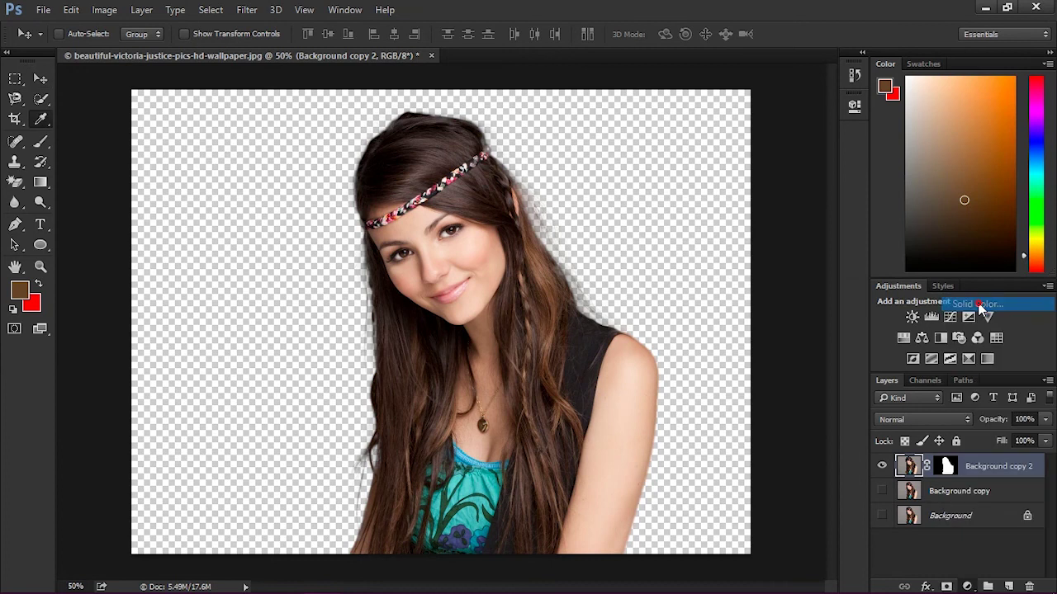
pyautogui.click(745, 104)
pyautogui.click(914, 73)
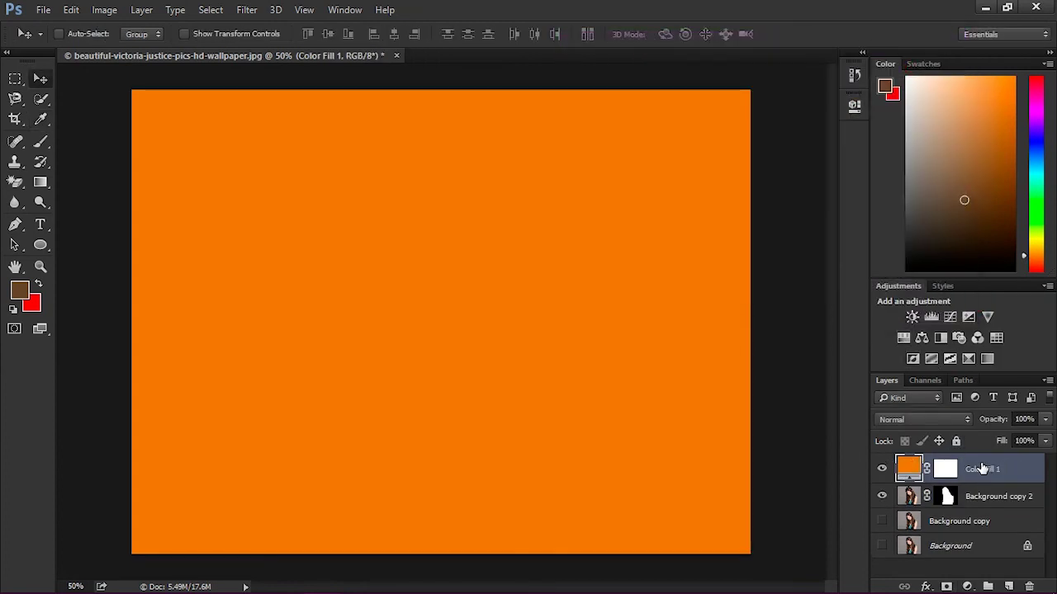
pyautogui.moveTo(972, 469); pyautogui.dragTo(975, 478)
pyautogui.moveTo(976, 514); pyautogui.dragTo(983, 516)
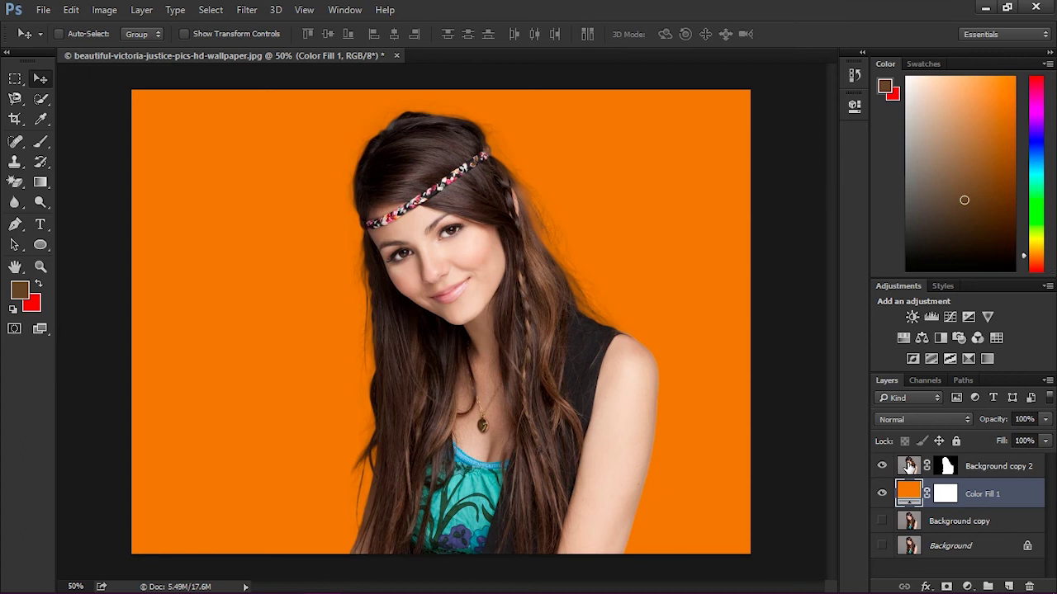
# Change Color Fill 1's colour to magenta 871888
pyautogui.doubleClick(908, 493)
pyautogui.click(708, 170)
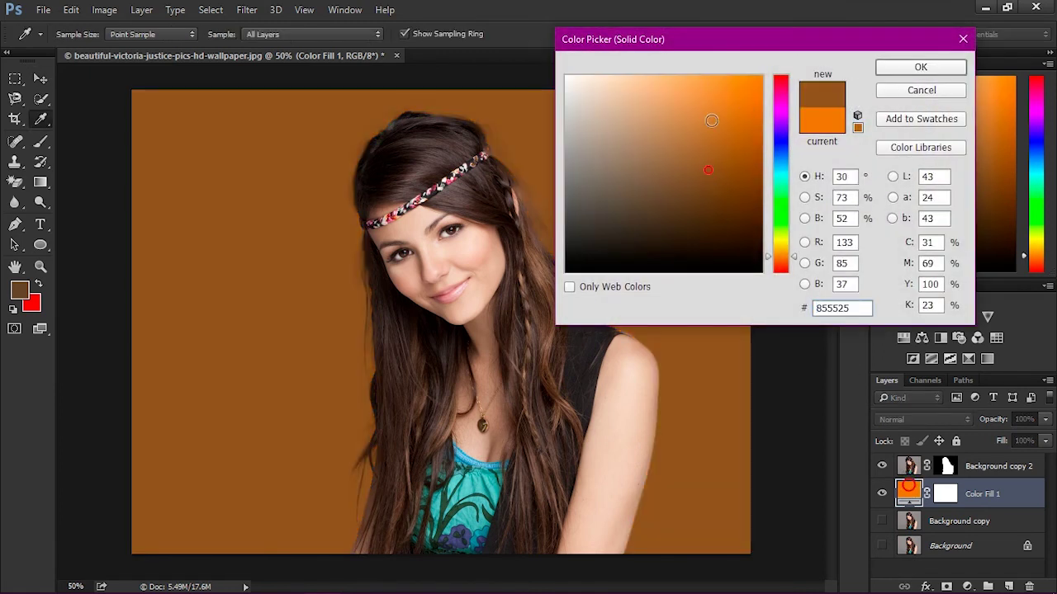
pyautogui.click(726, 91)
pyautogui.click(624, 89)
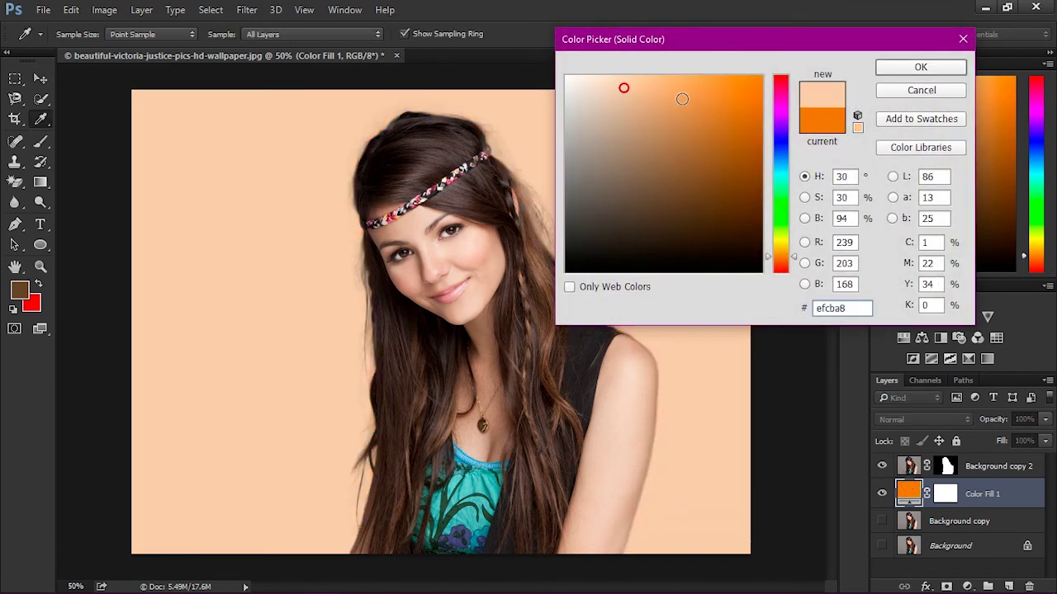
pyautogui.click(754, 153)
pyautogui.click(782, 239)
pyautogui.click(781, 270)
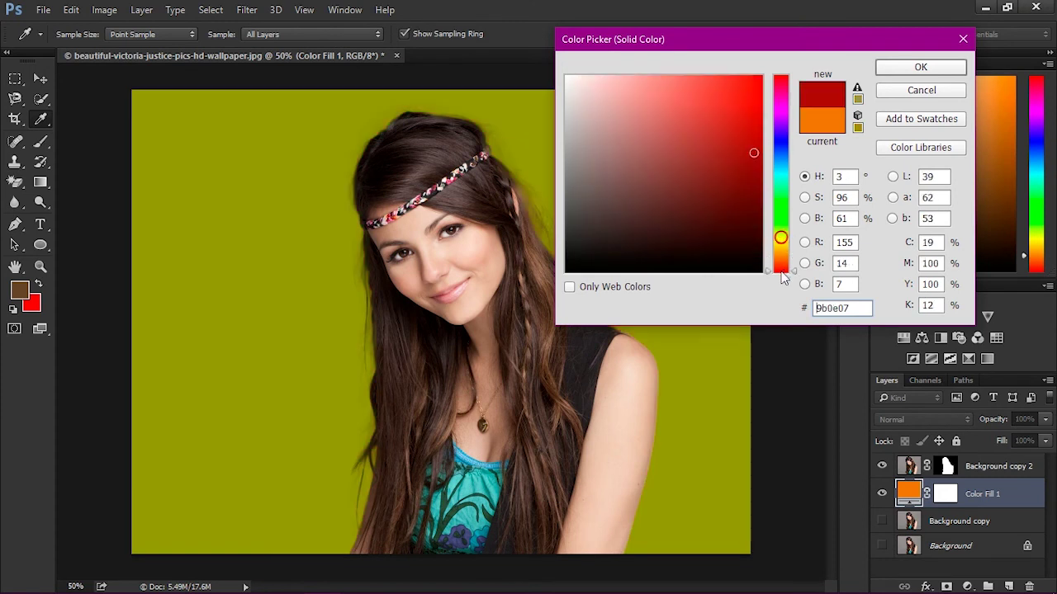
pyautogui.click(727, 168)
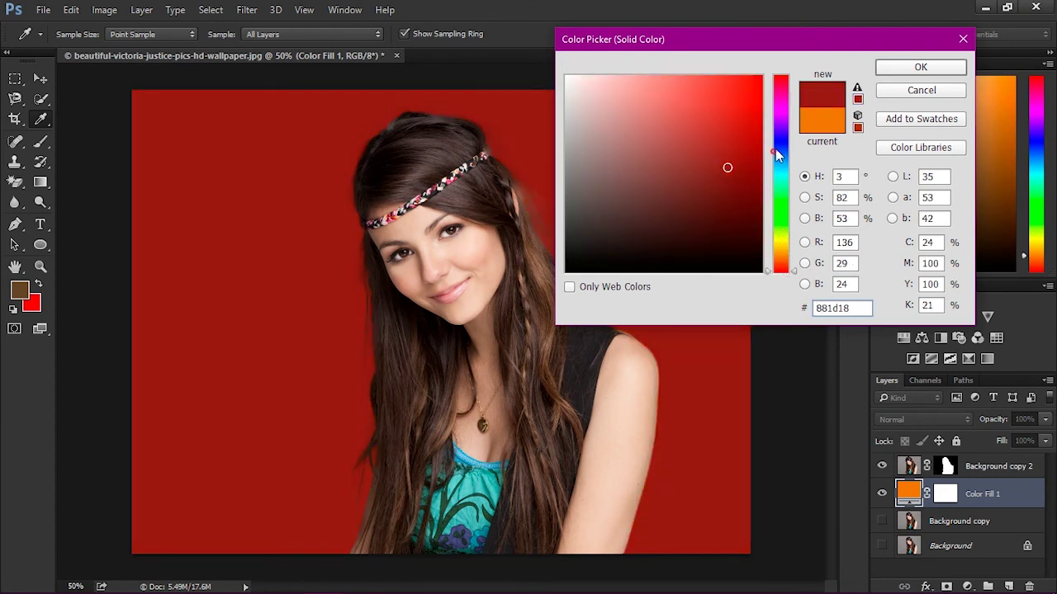
pyautogui.click(775, 149)
pyautogui.click(778, 110)
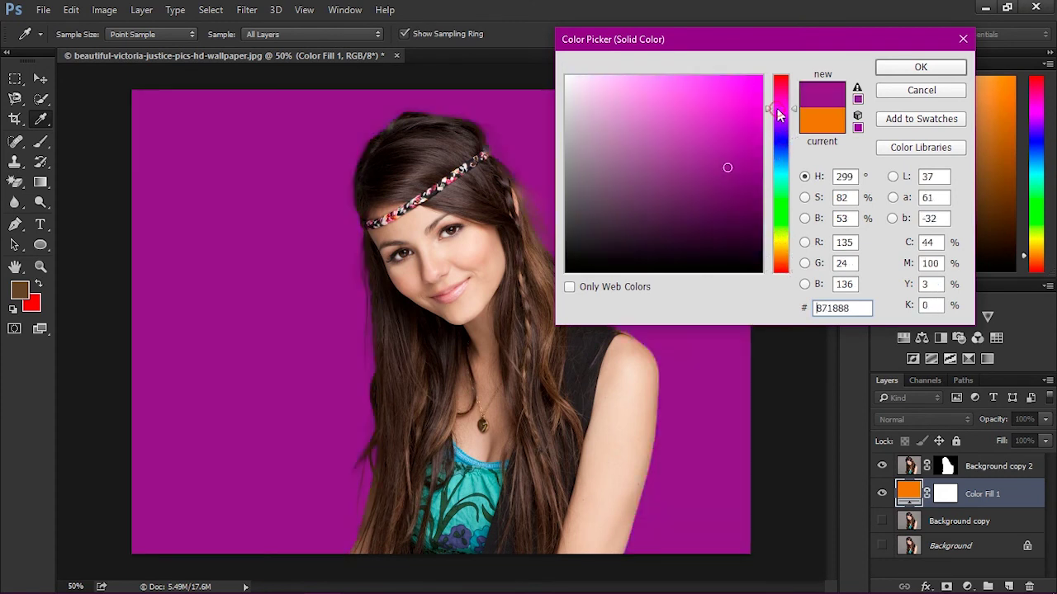
pyautogui.click(910, 69)
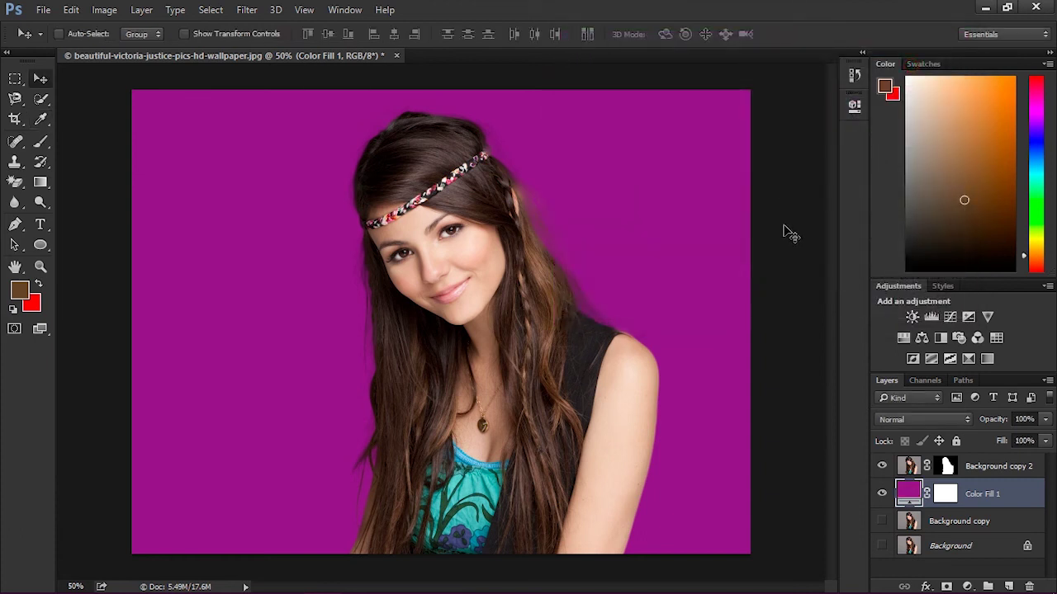
# Open 10100.JPG, the Mount Fuji train photo, from Wall Papers 2
pyautogui.click(43, 9)
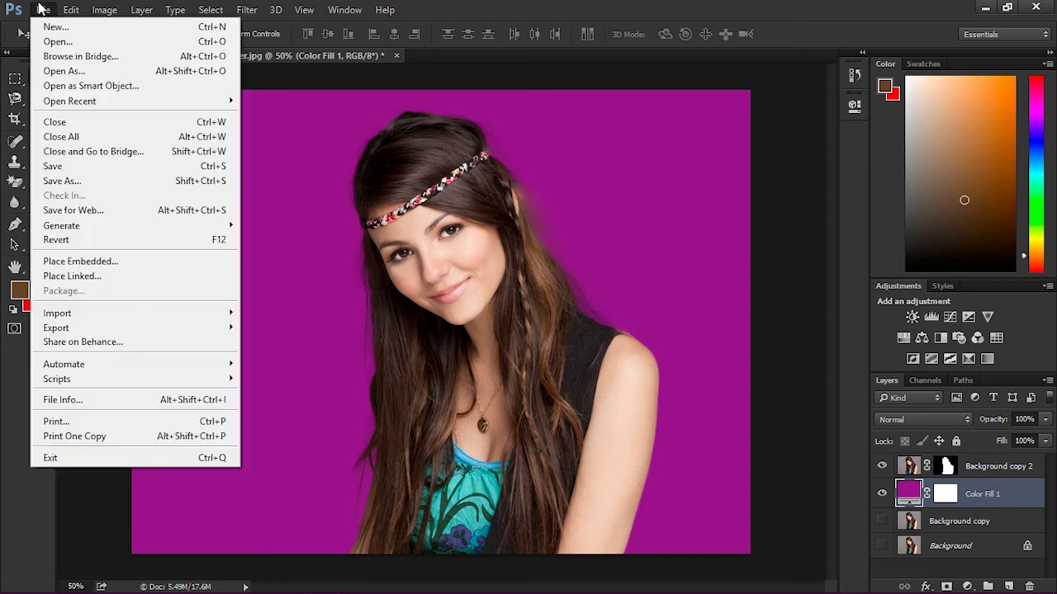
pyautogui.click(52, 46)
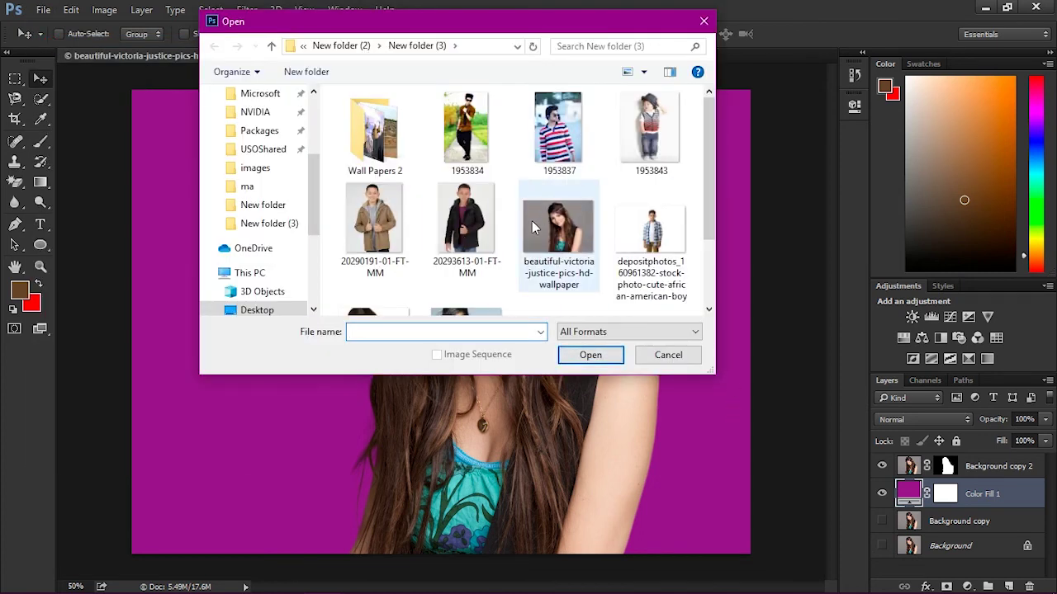
pyautogui.doubleClick(375, 132)
pyautogui.scroll(-1, 472, 221)
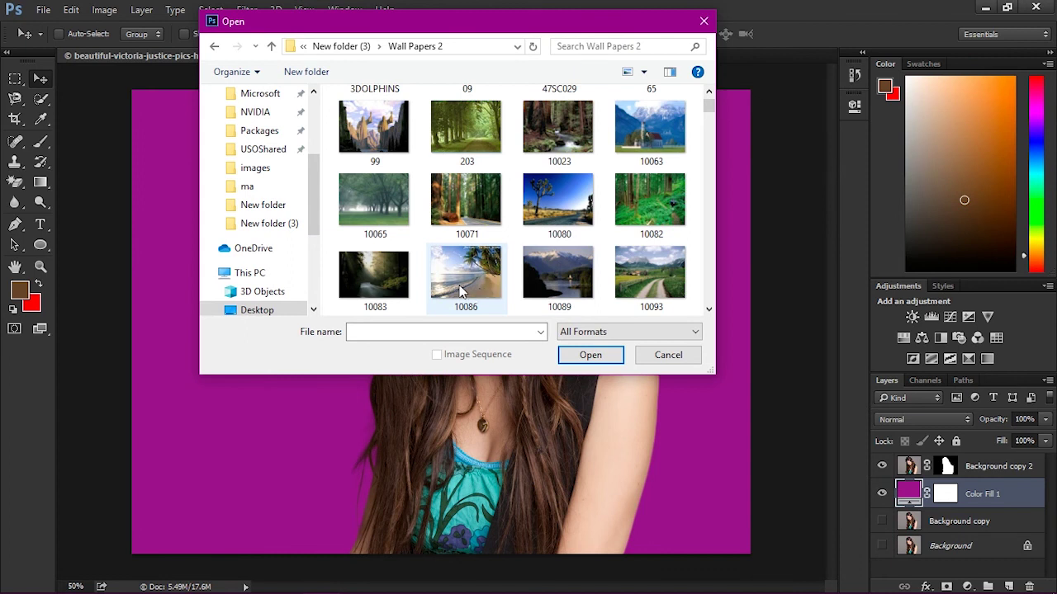
pyautogui.scroll(-1, 511, 261)
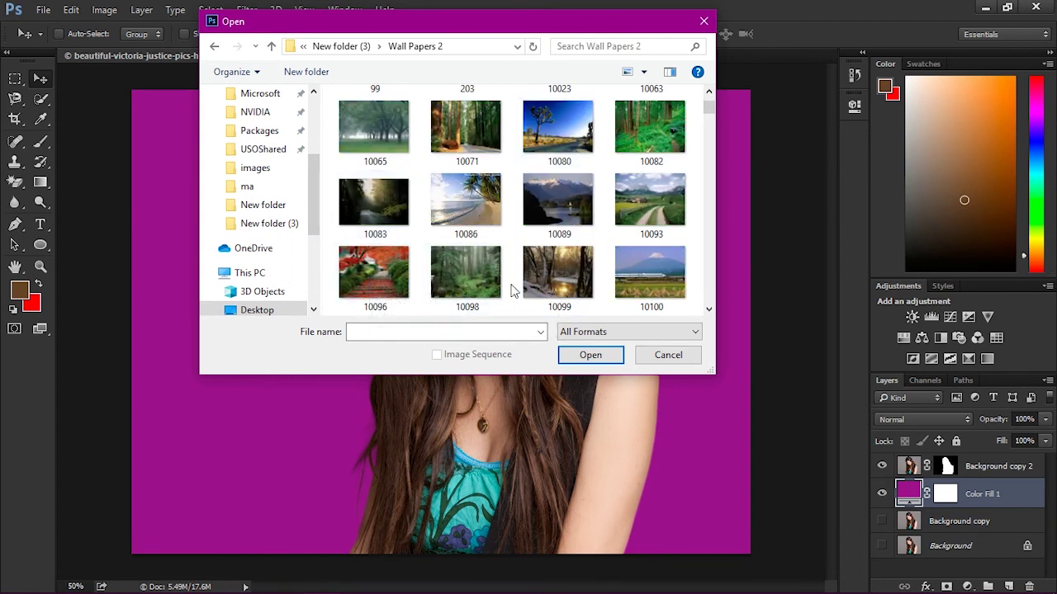
pyautogui.click(639, 293)
pyautogui.click(586, 360)
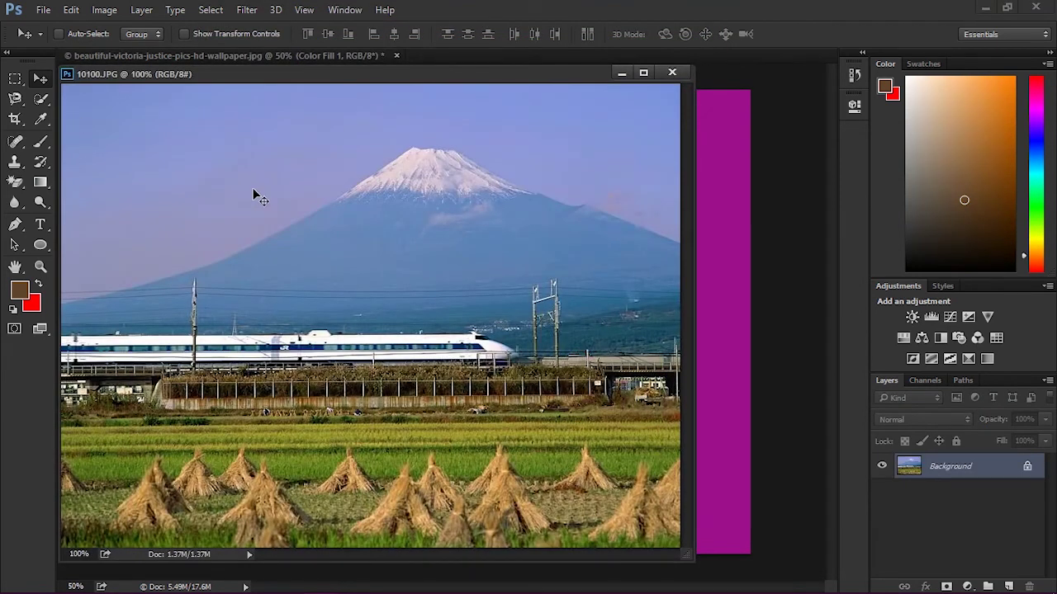
# Copy the whole Mount Fuji image into the woman's document and close 10100.JPG
pyautogui.hotkey('ctrl', 'a')
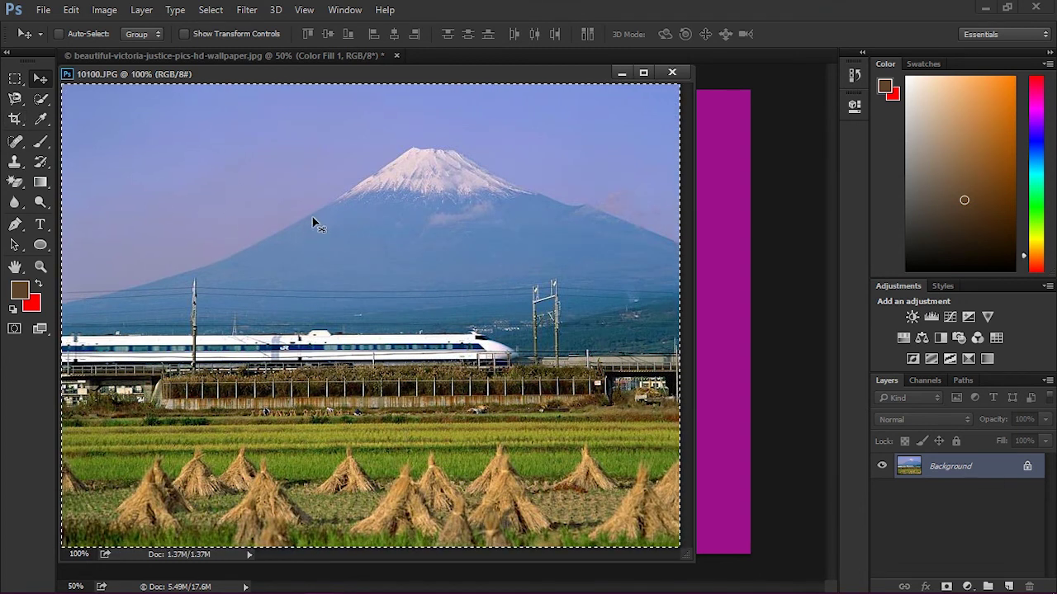
pyautogui.moveTo(319, 202)
pyautogui.mouseDown()
pyautogui.moveTo(718, 330)
pyautogui.moveTo(264, 207)
pyautogui.moveTo(289, 215)
pyautogui.mouseUp()
pyautogui.click(672, 72)
# Scale the Mount Fuji layer with Free Transform to cover the whole canvas
pyautogui.hotkey('ctrl', 't')
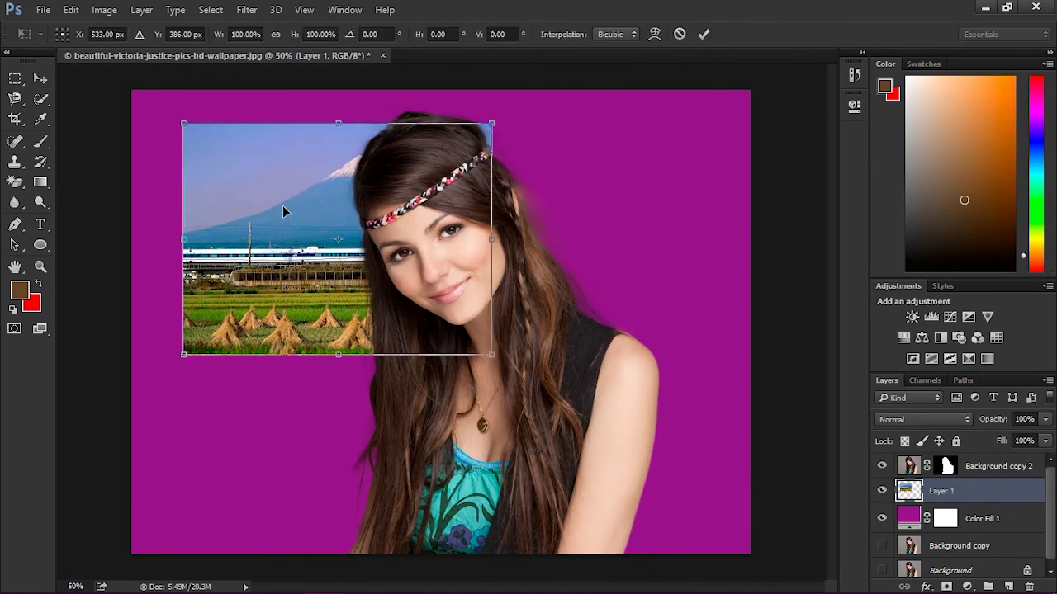
pyautogui.moveTo(492, 356)
pyautogui.mouseDown()
pyautogui.moveTo(559, 430)
pyautogui.moveTo(755, 553)
pyautogui.mouseUp()
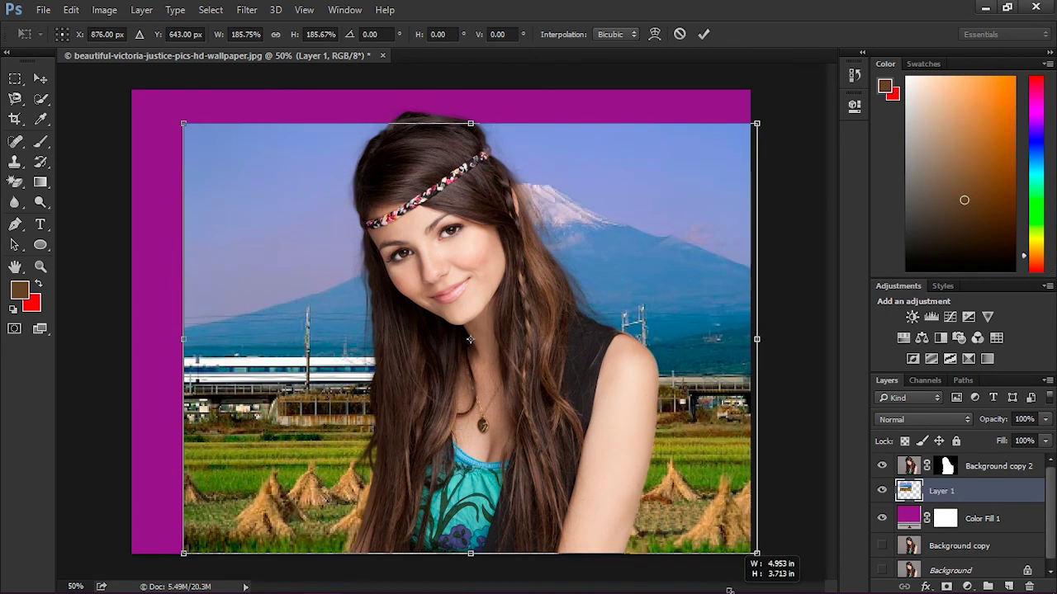
pyautogui.moveTo(692, 500); pyautogui.dragTo(641, 456)
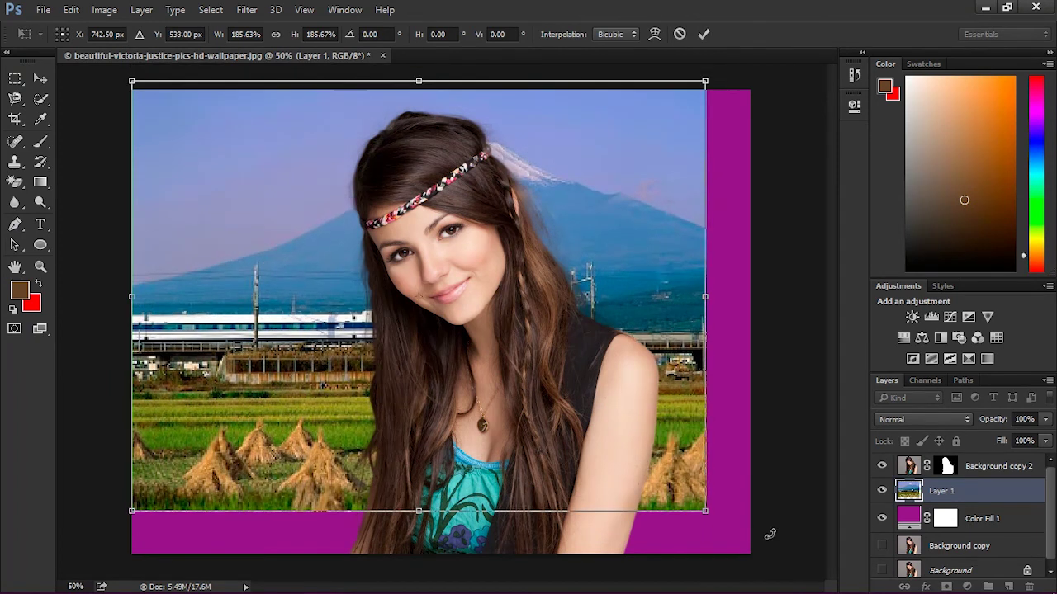
pyautogui.moveTo(715, 522); pyautogui.dragTo(753, 557)
pyautogui.press('Return')
pyautogui.moveTo(274, 338); pyautogui.dragTo(264, 332)
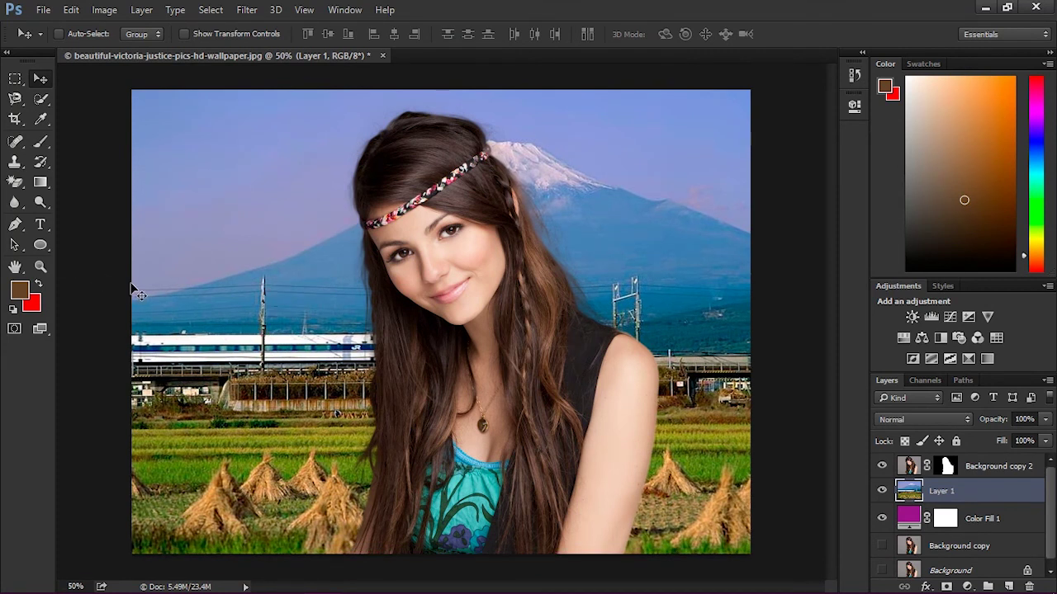
# Shift the Mount Fuji layer slightly down so the mountain and train sit lower behind the woman
pyautogui.moveTo(199, 291); pyautogui.dragTo(199, 311)
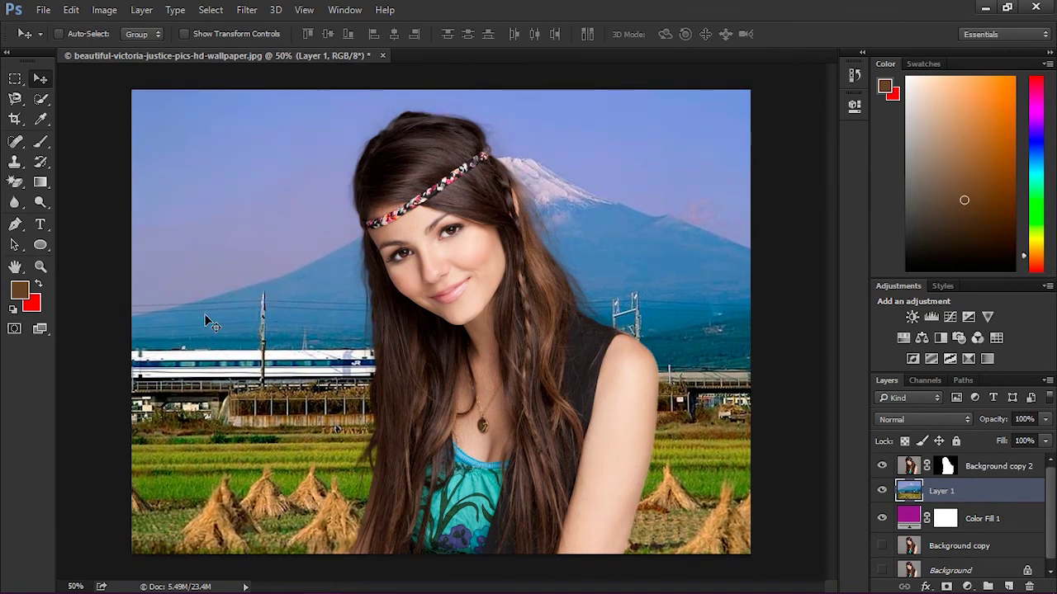
pyautogui.click(46, 106)
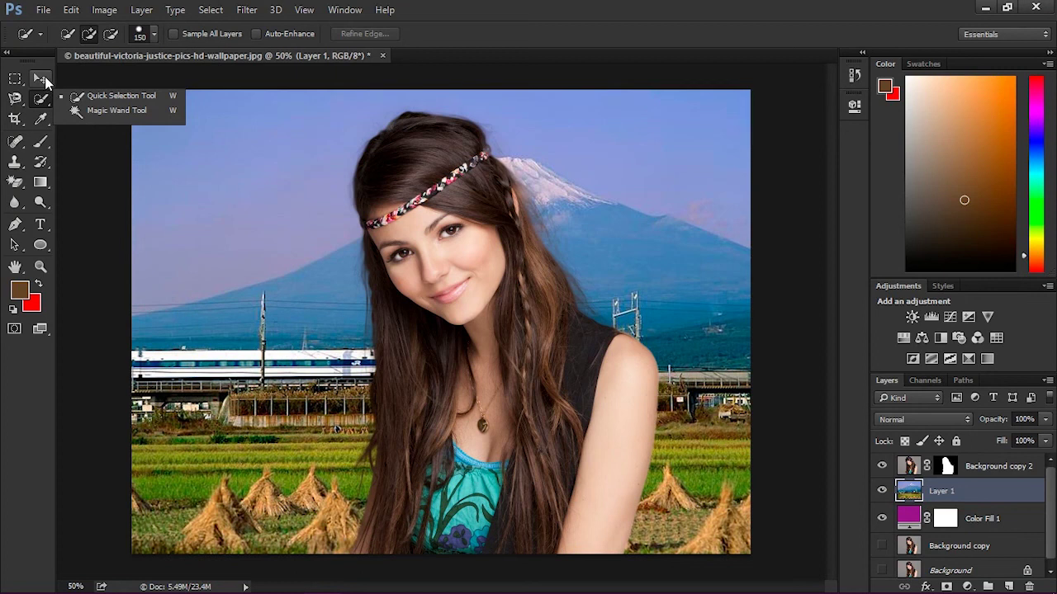
pyautogui.click(46, 83)
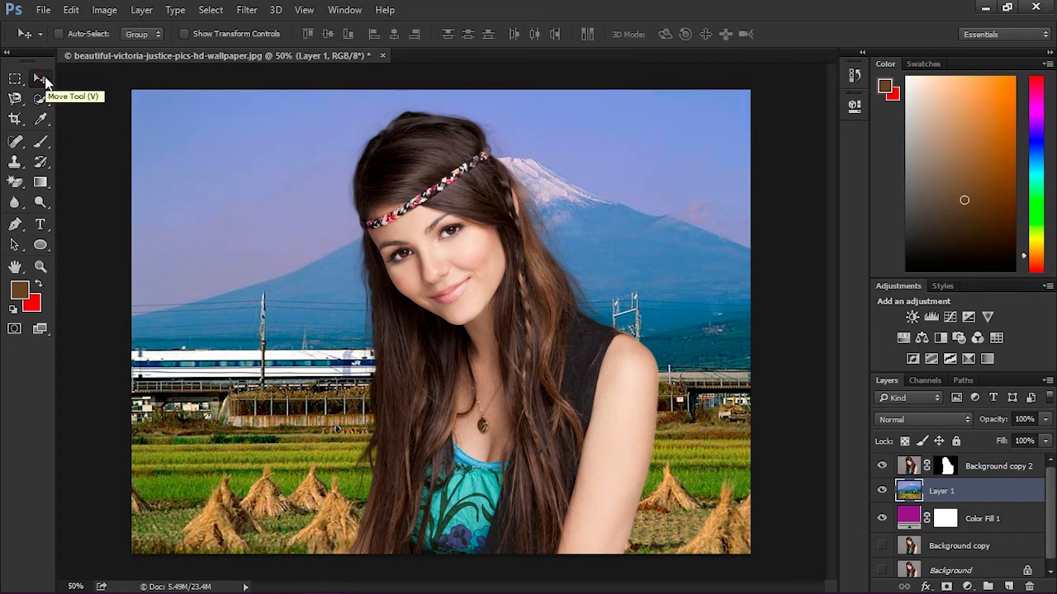